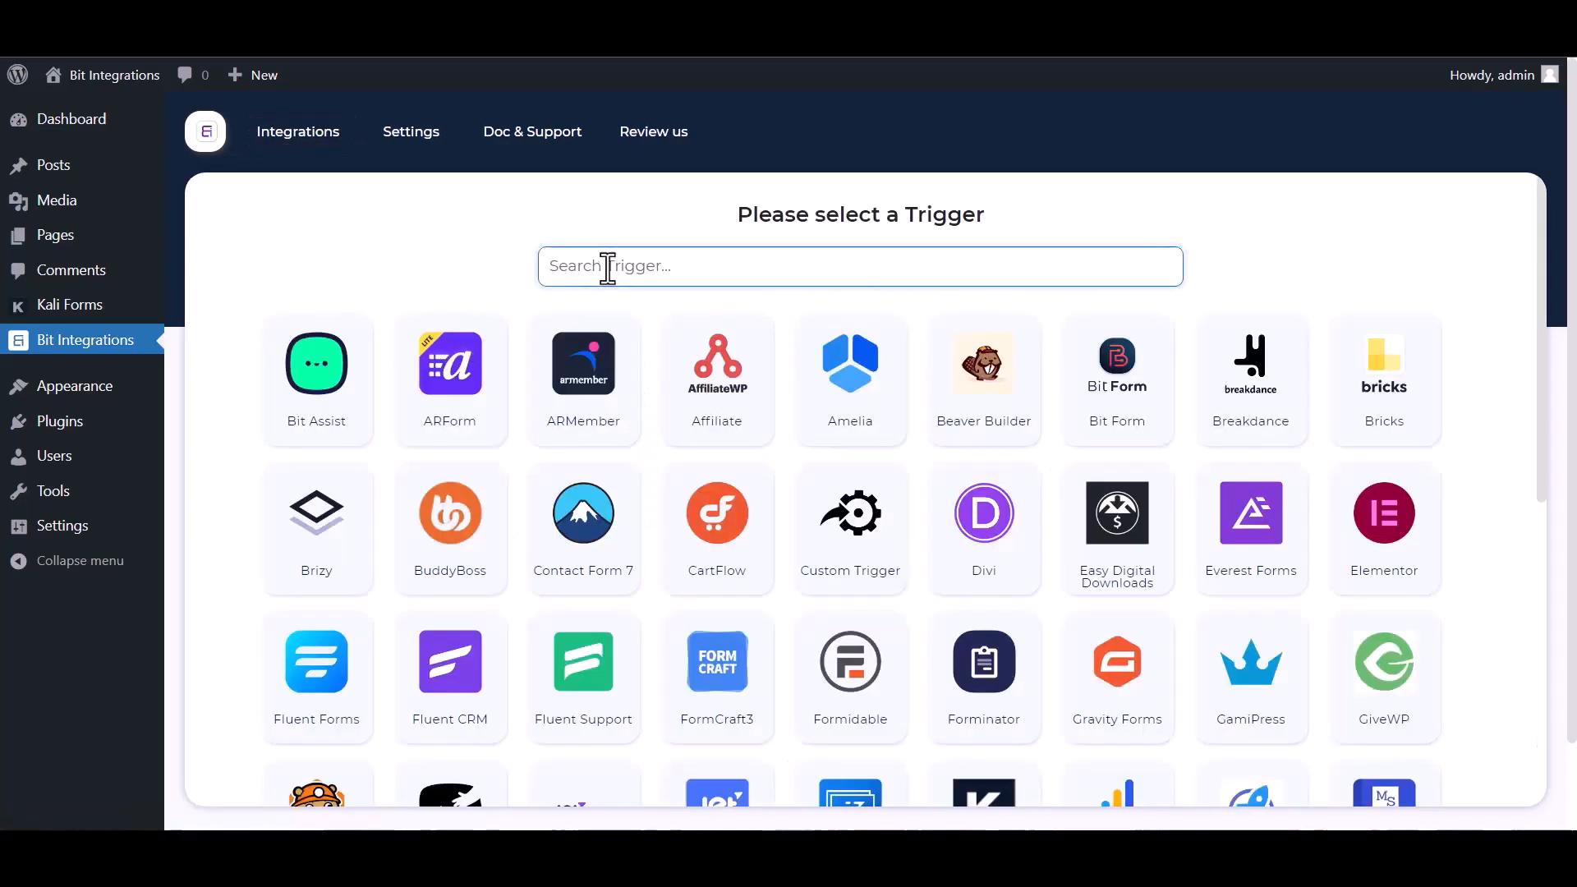
Set Kali Forms as the trigger, copy its webhook URL and start fetching test data
type("ka")
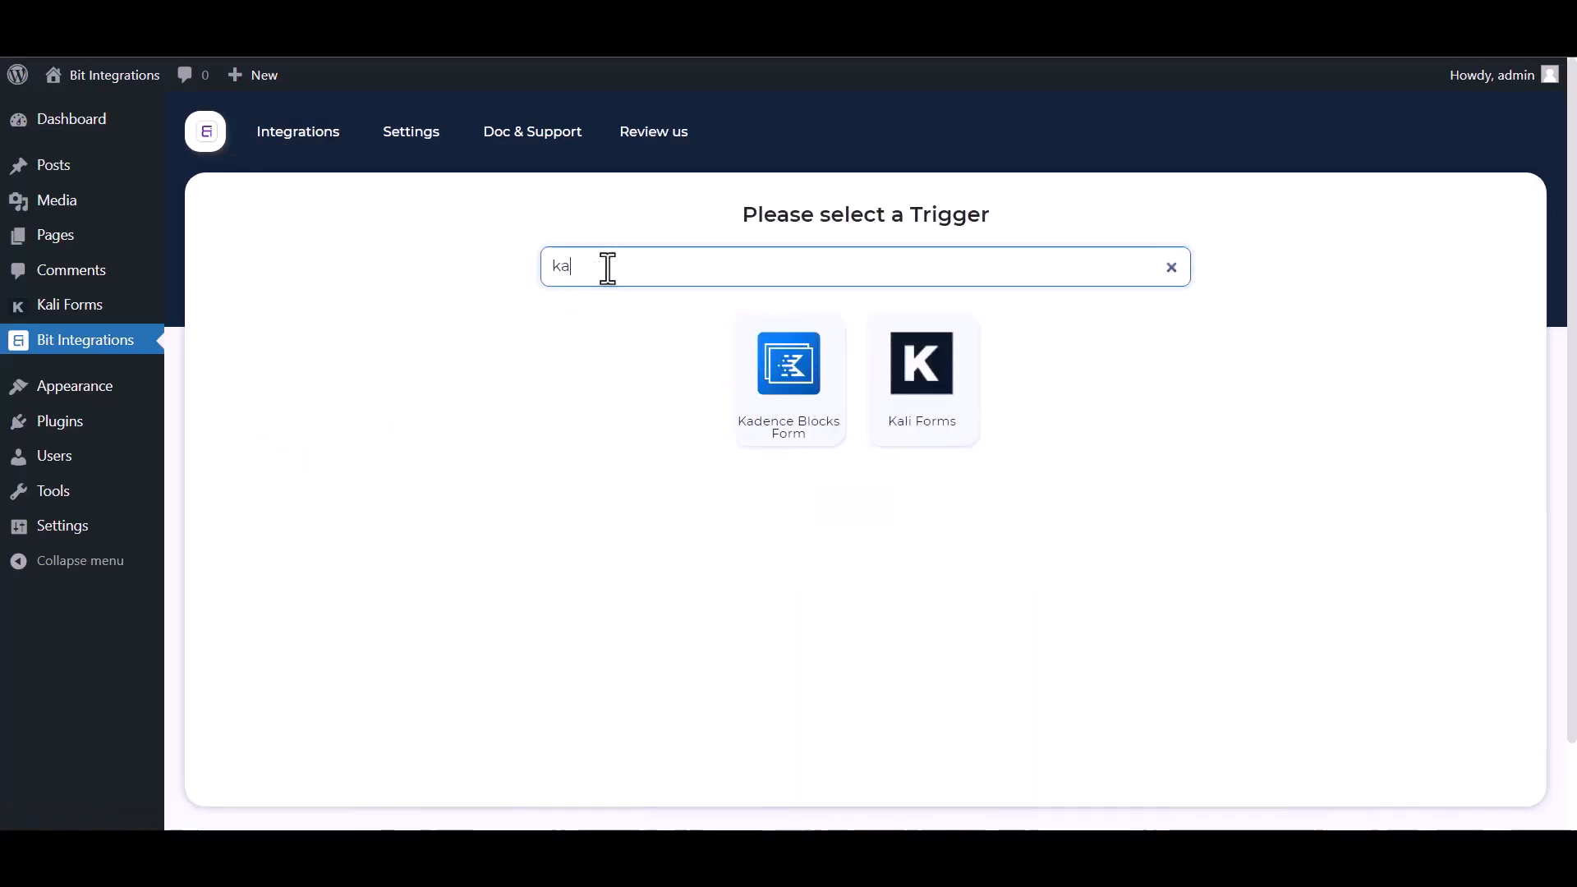
left_click(932, 418)
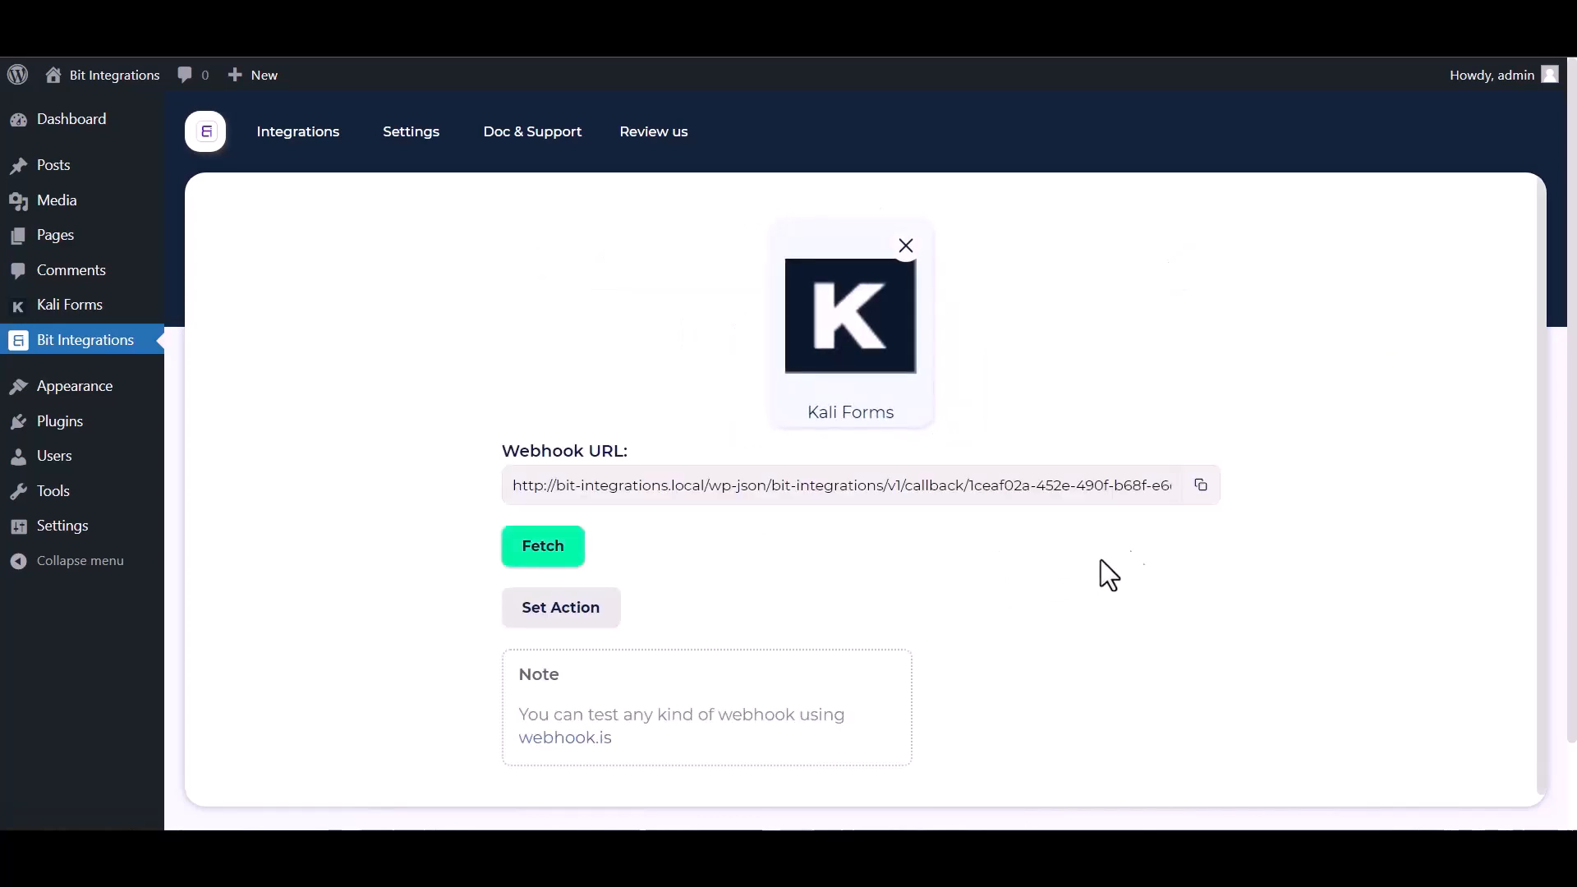
left_click(1199, 492)
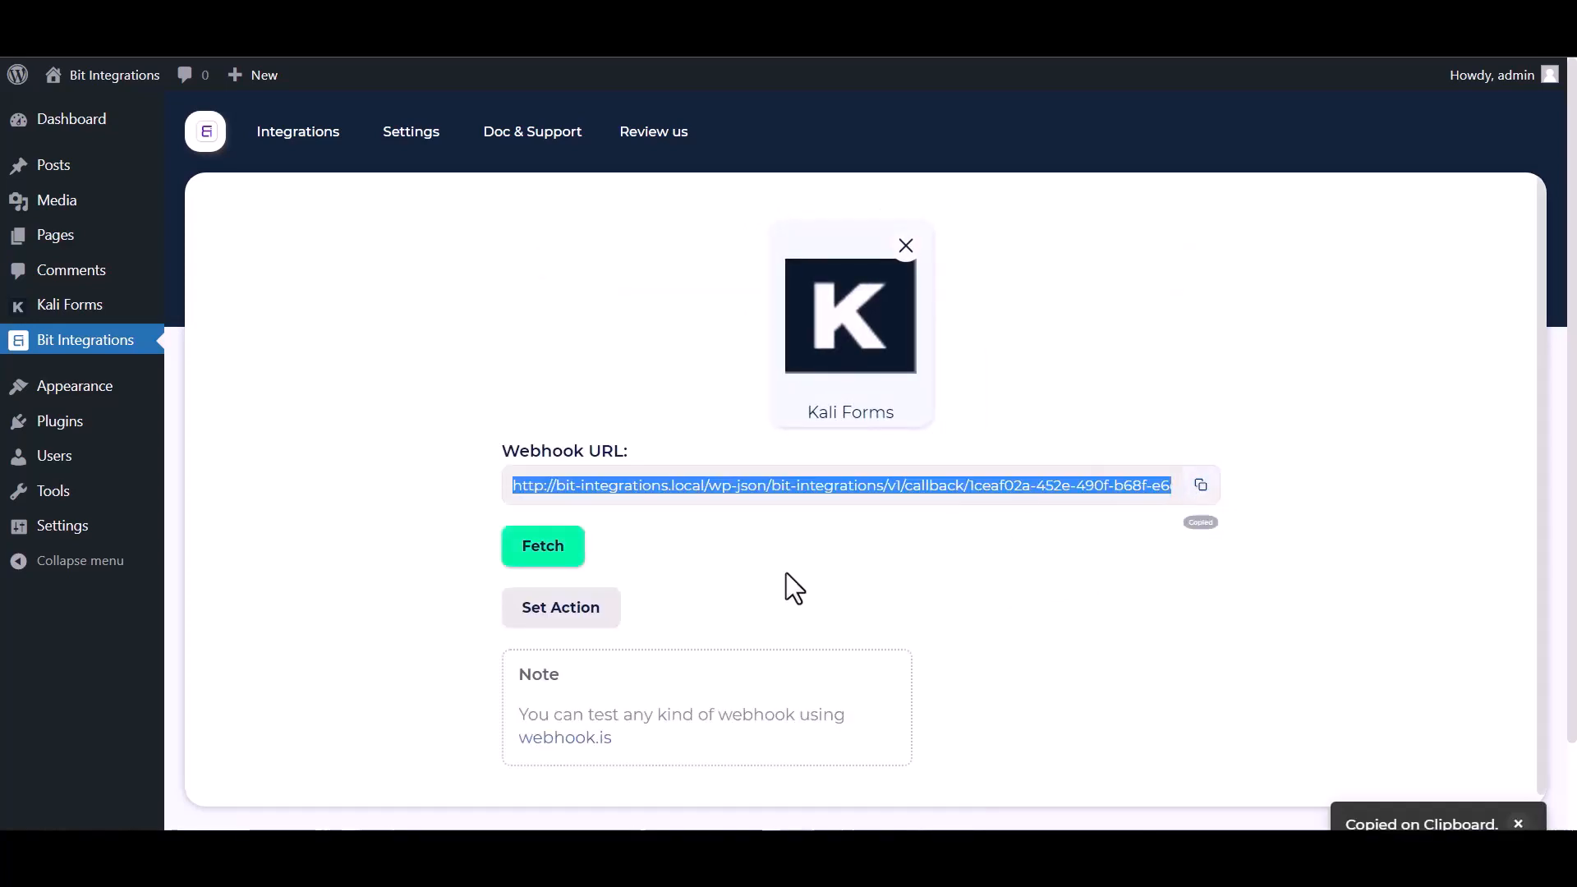
left_click(517, 548)
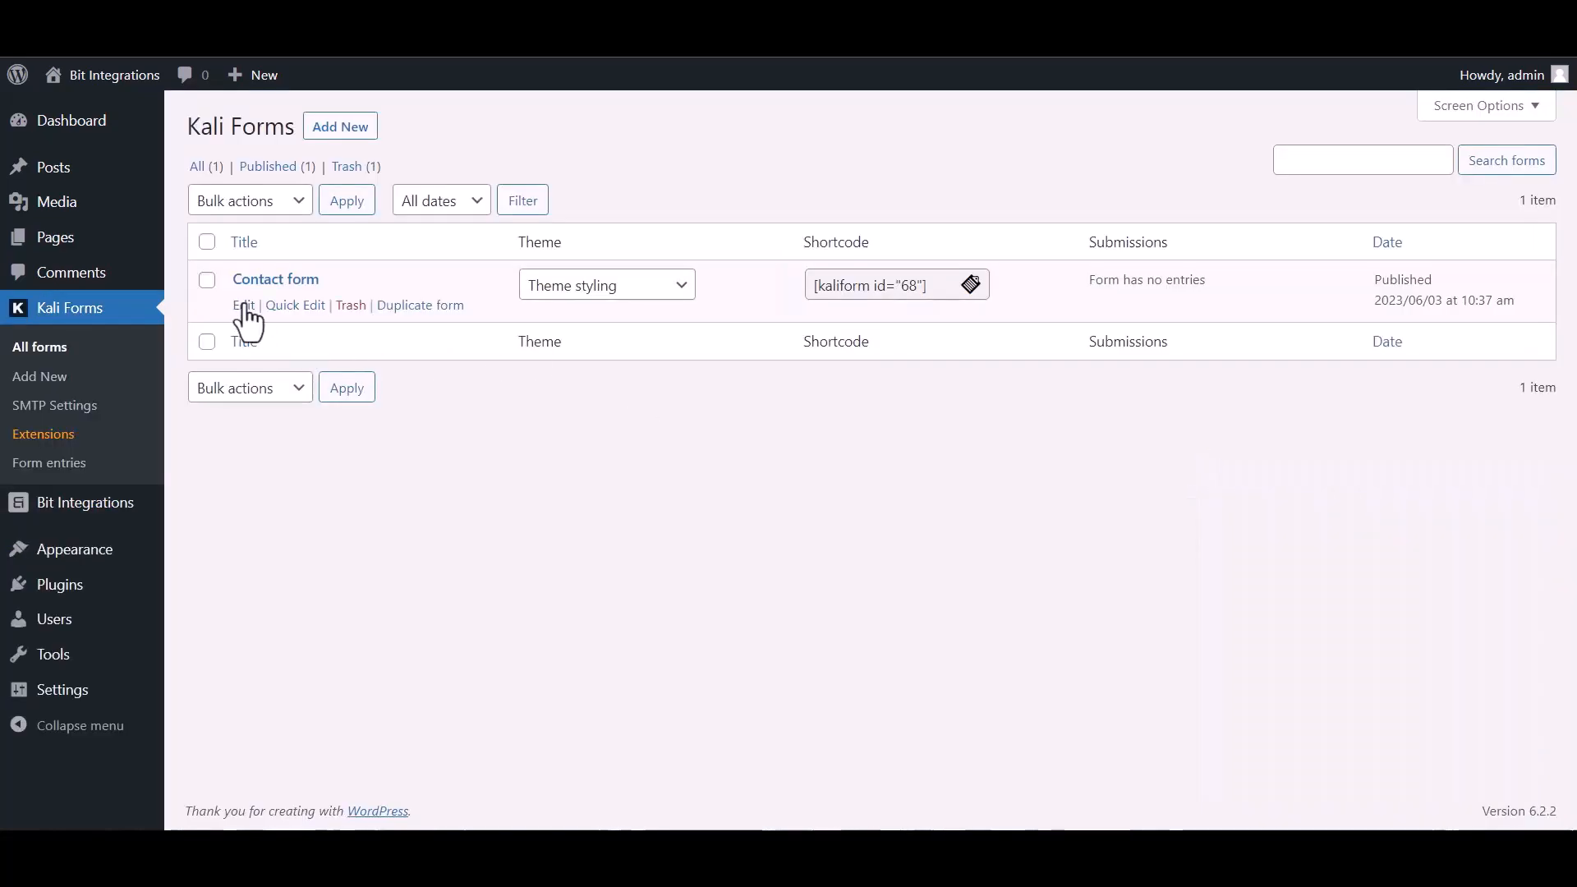
Create a webhook named 'Bit Integrations' in the Contact form's Web Hooks settings
left_click(244, 305)
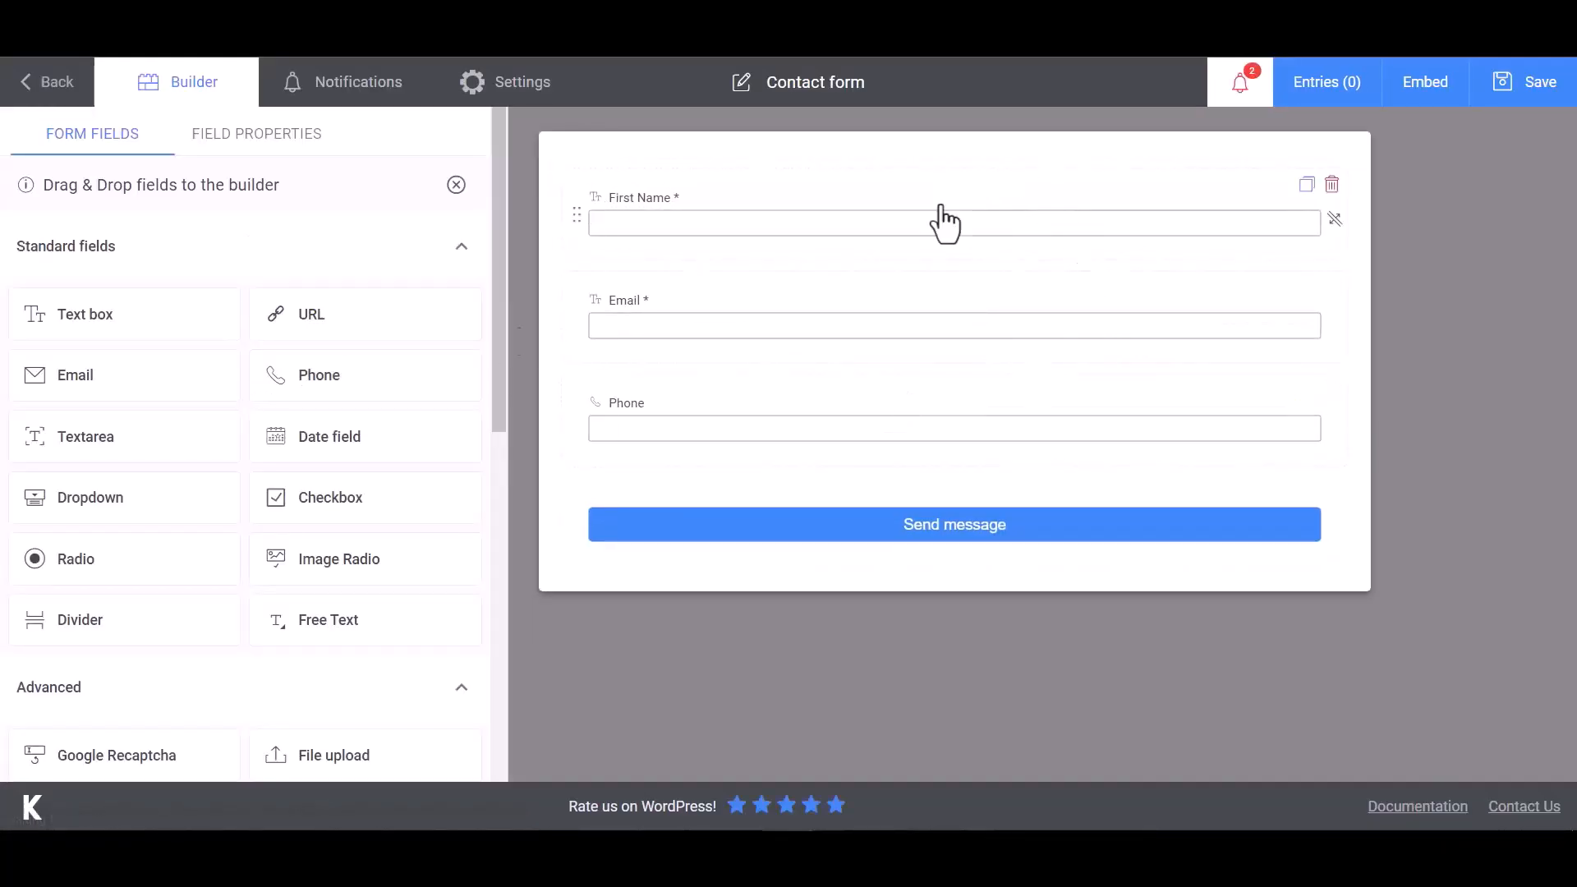
left_click(538, 102)
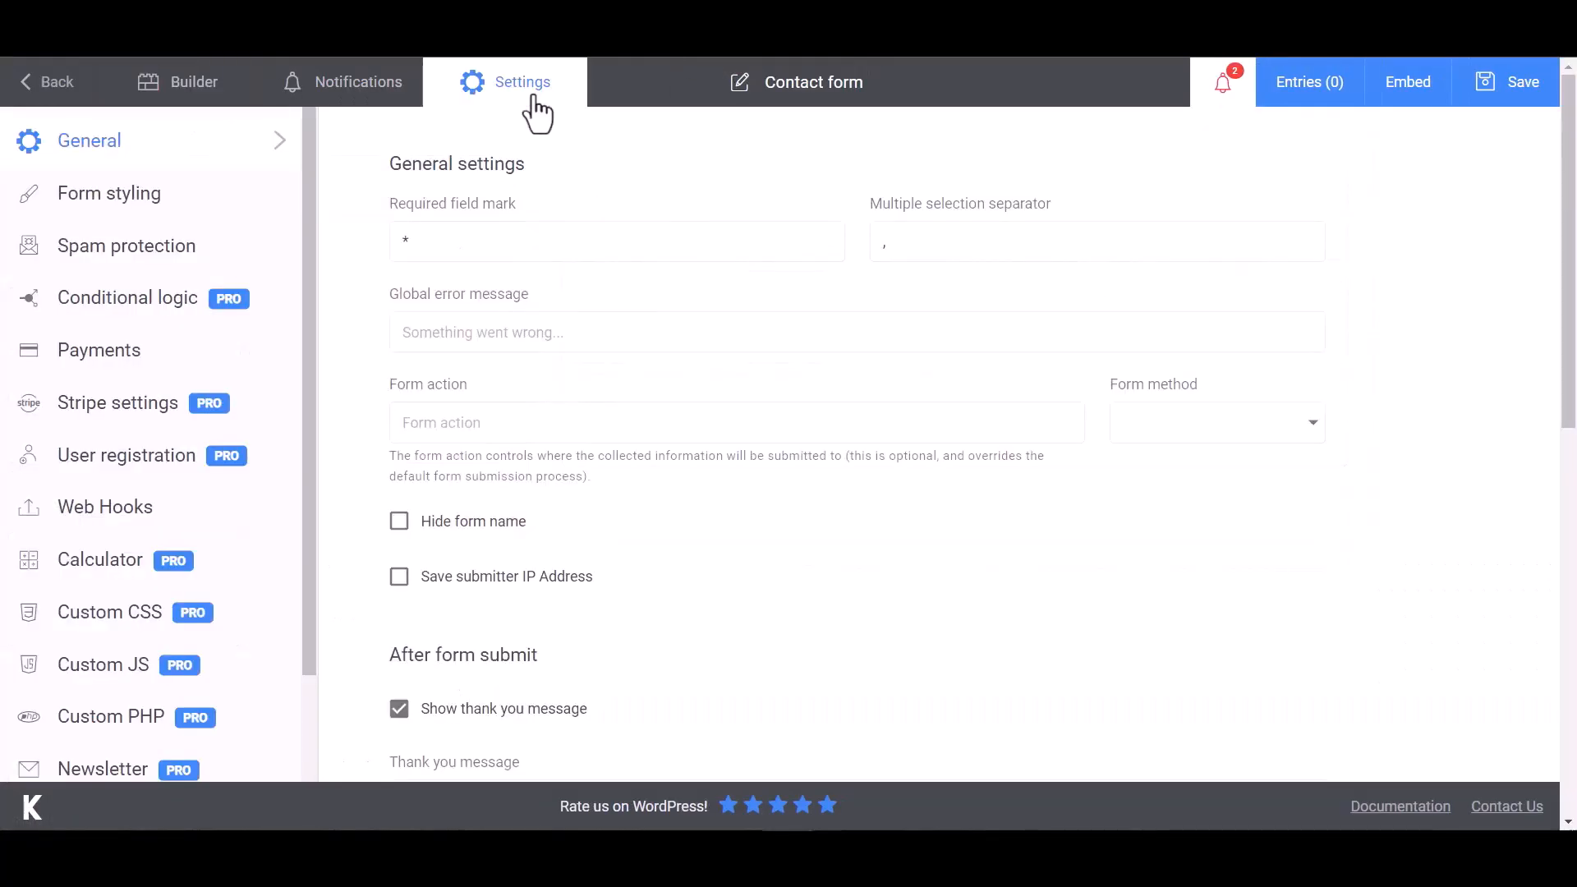
left_click(52, 526)
left_click(496, 243)
type("Bit Integrations")
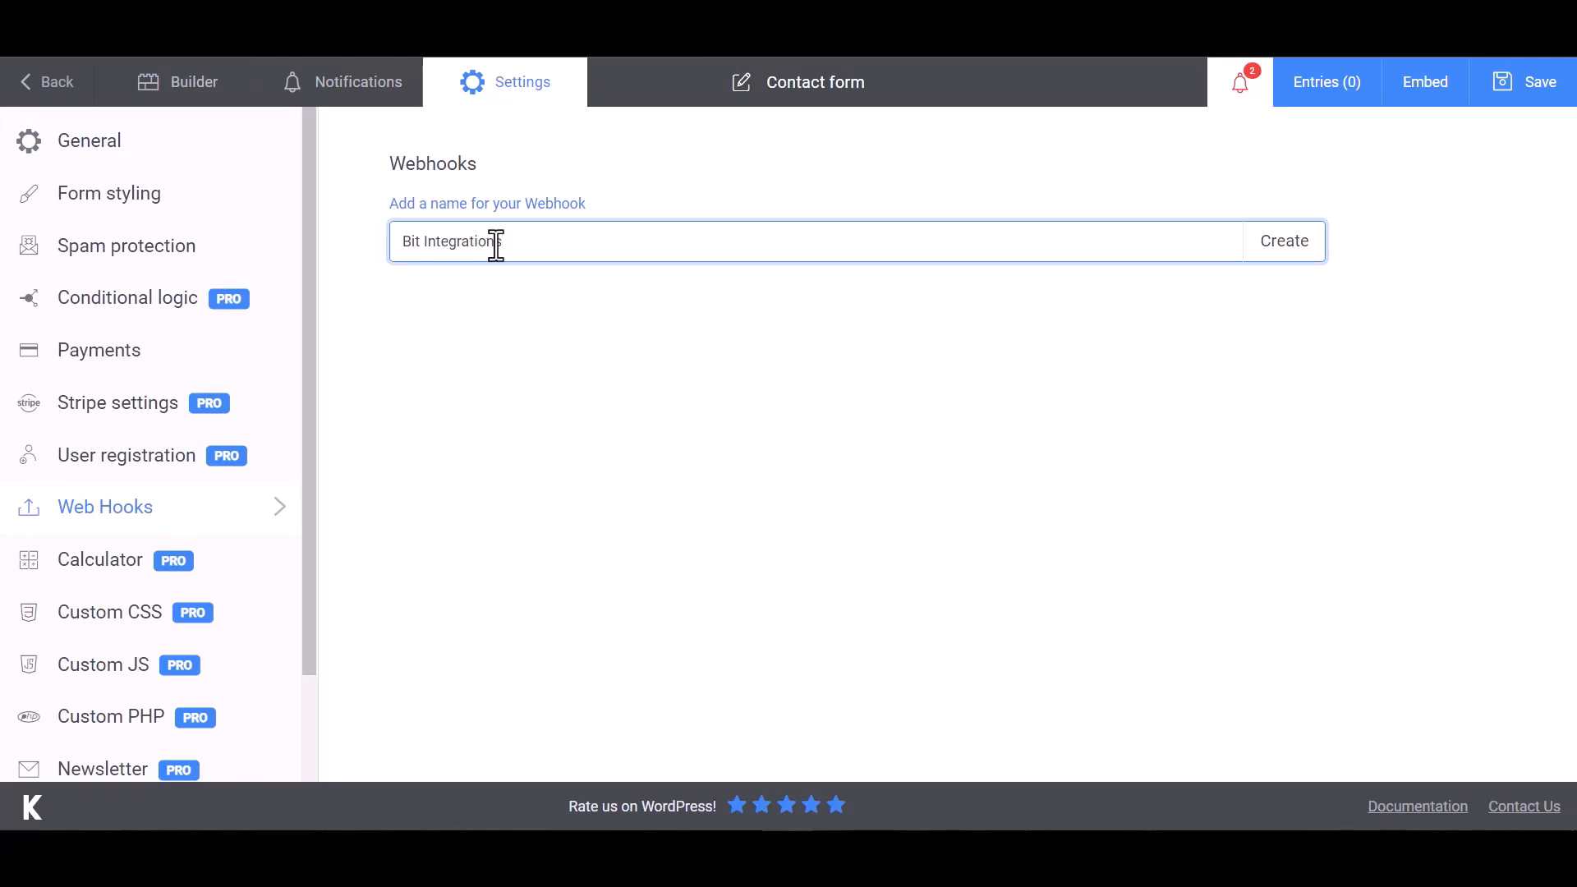
left_click(1284, 253)
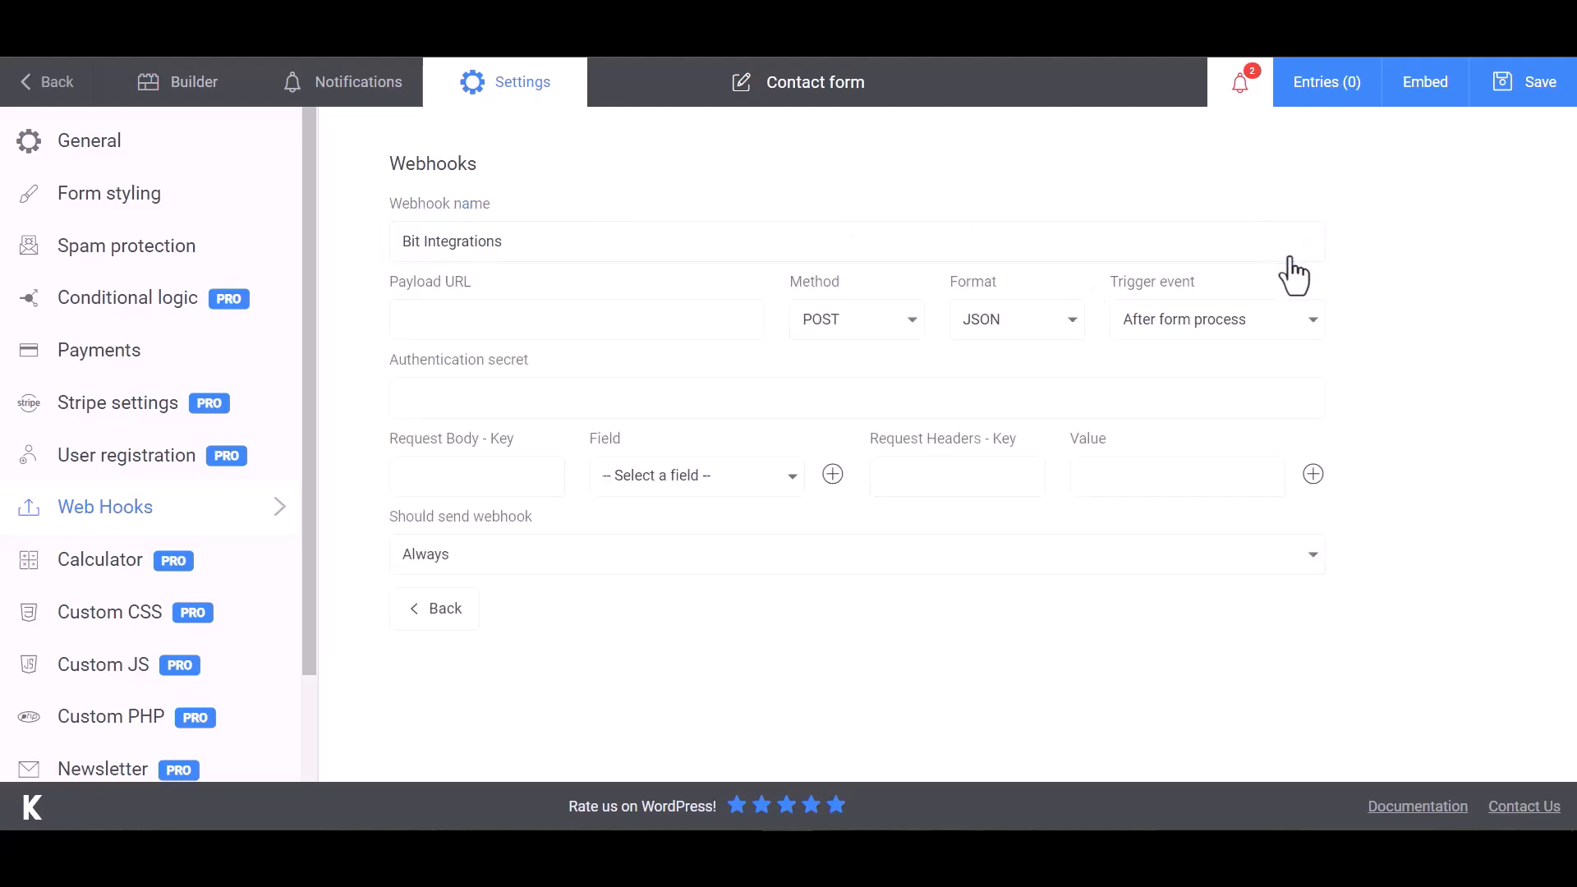
Paste the copied callback URL as Payload URL and map the first body row to First Name
left_click(494, 319)
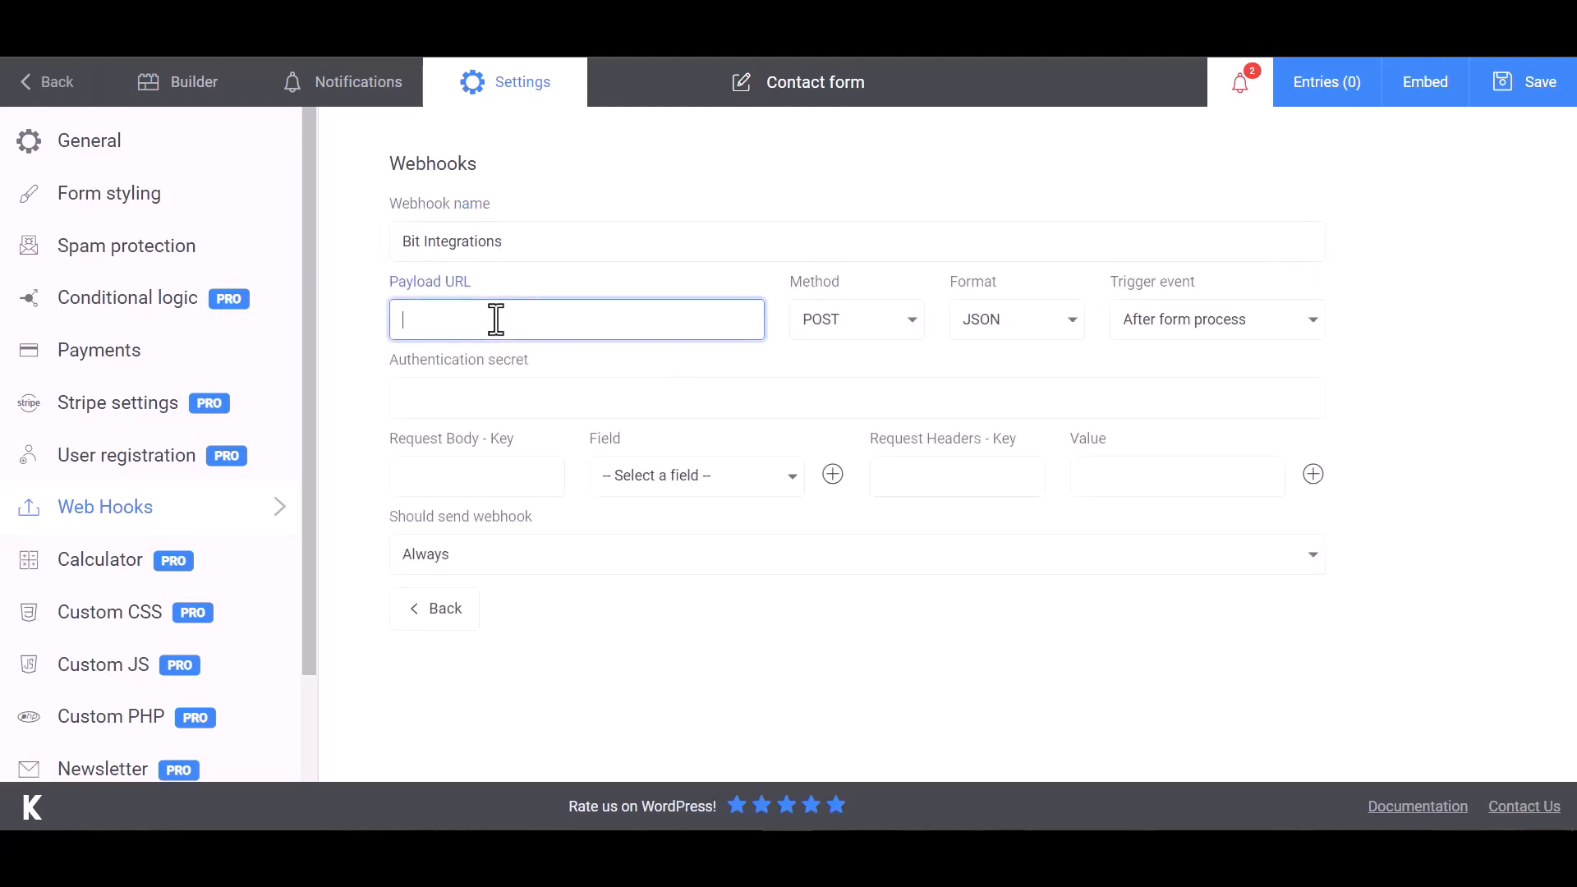
key("ctrl+v")
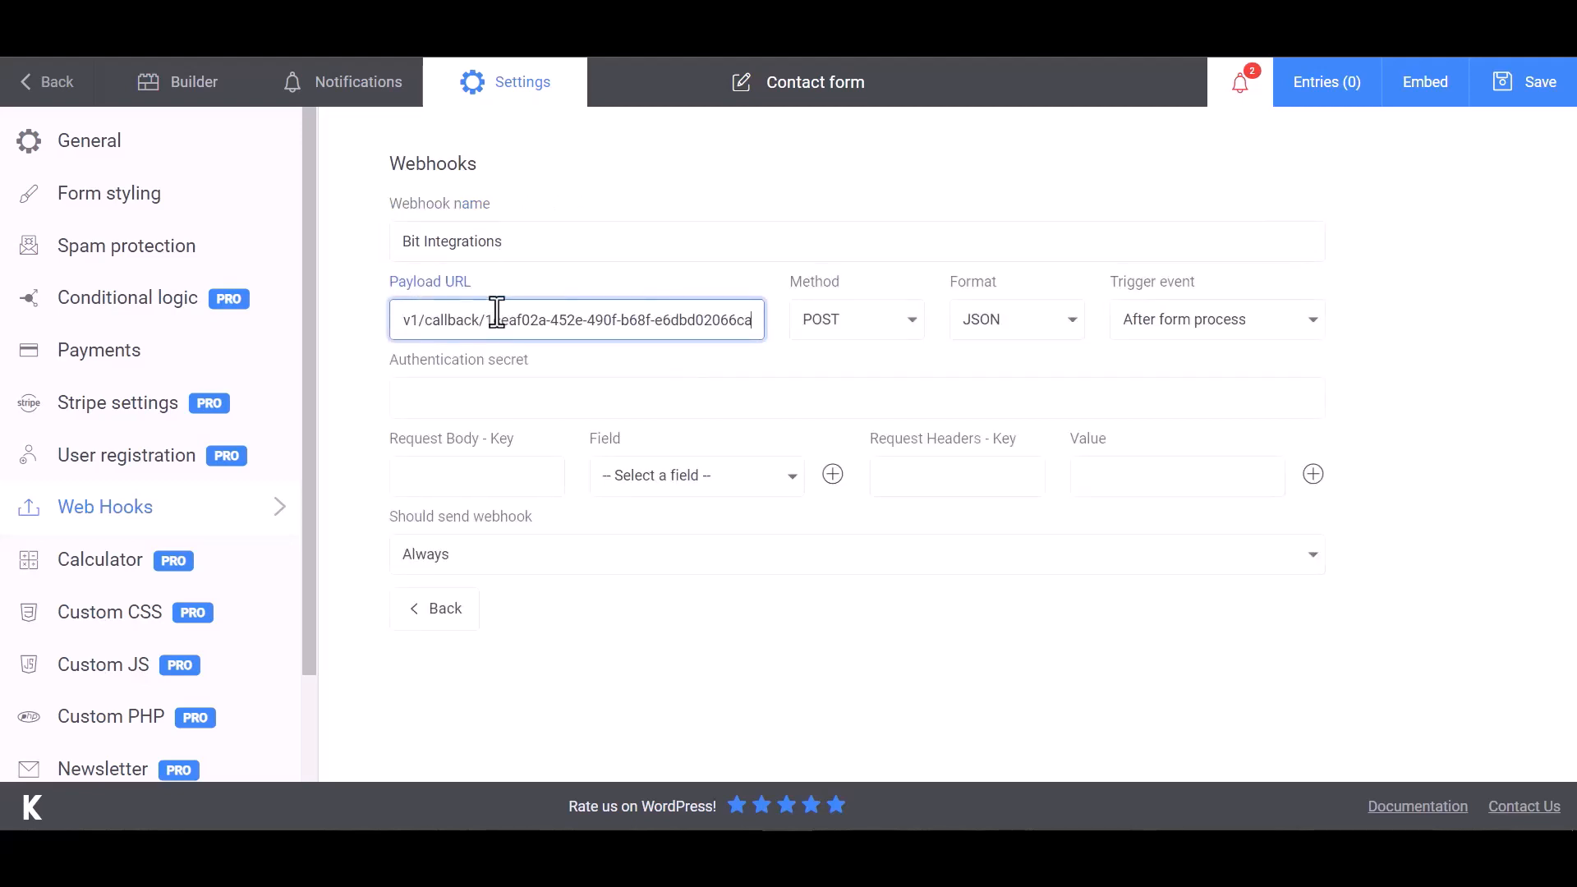
left_click(494, 478)
left_click(612, 484)
left_click(662, 519)
left_click(526, 482)
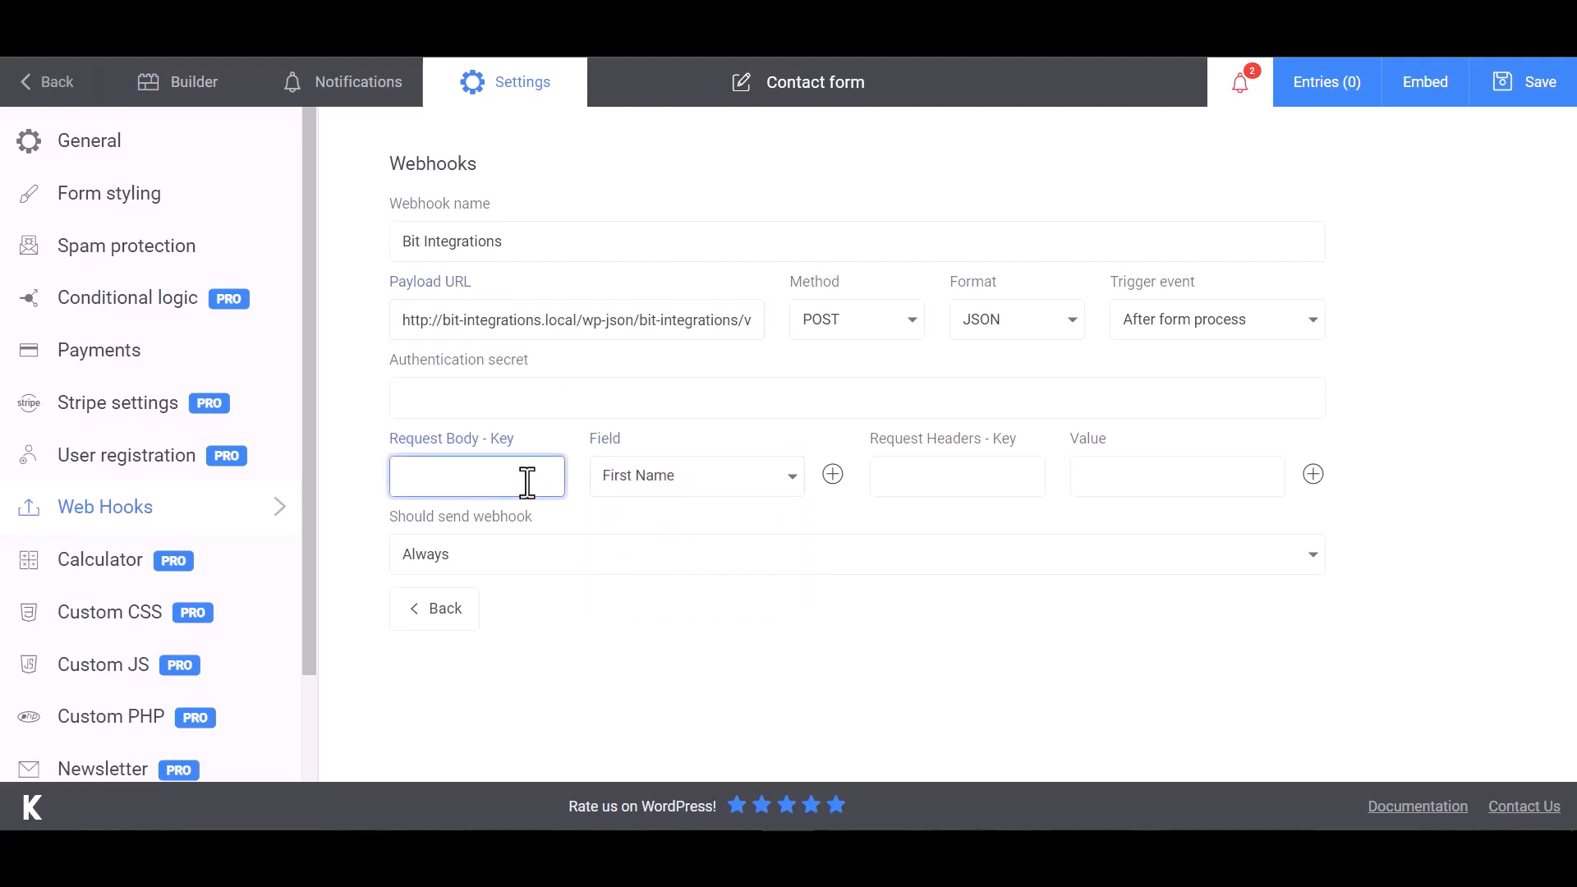
Add request body rows for Email and Phone, then save the form
left_click(833, 474)
left_click(697, 529)
left_click(624, 602)
left_click(528, 532)
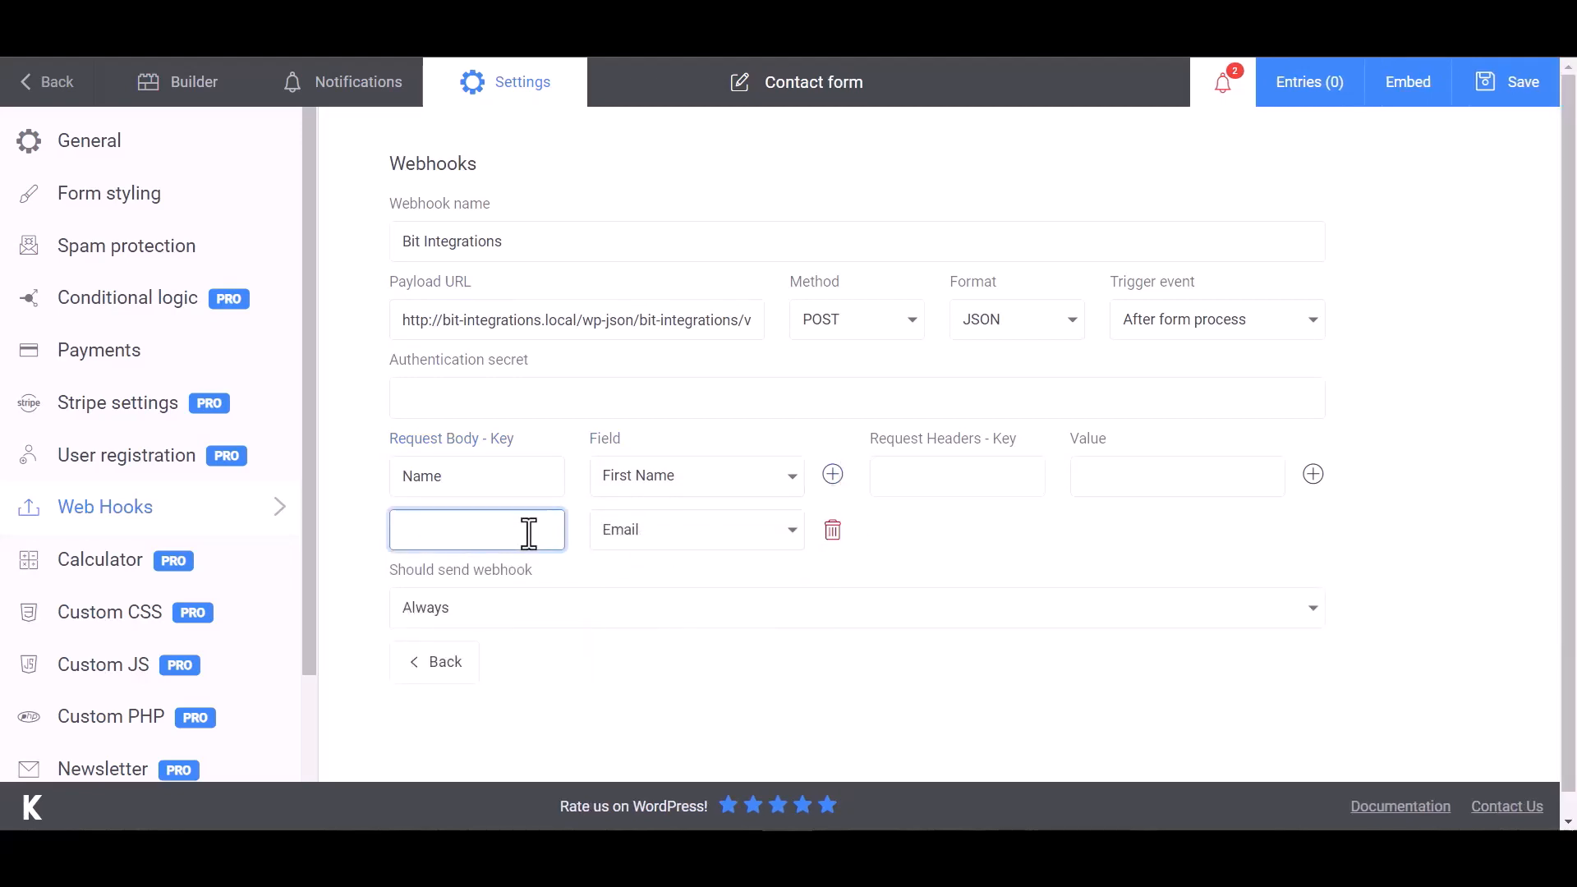
left_click(833, 474)
left_click(696, 585)
left_click(649, 695)
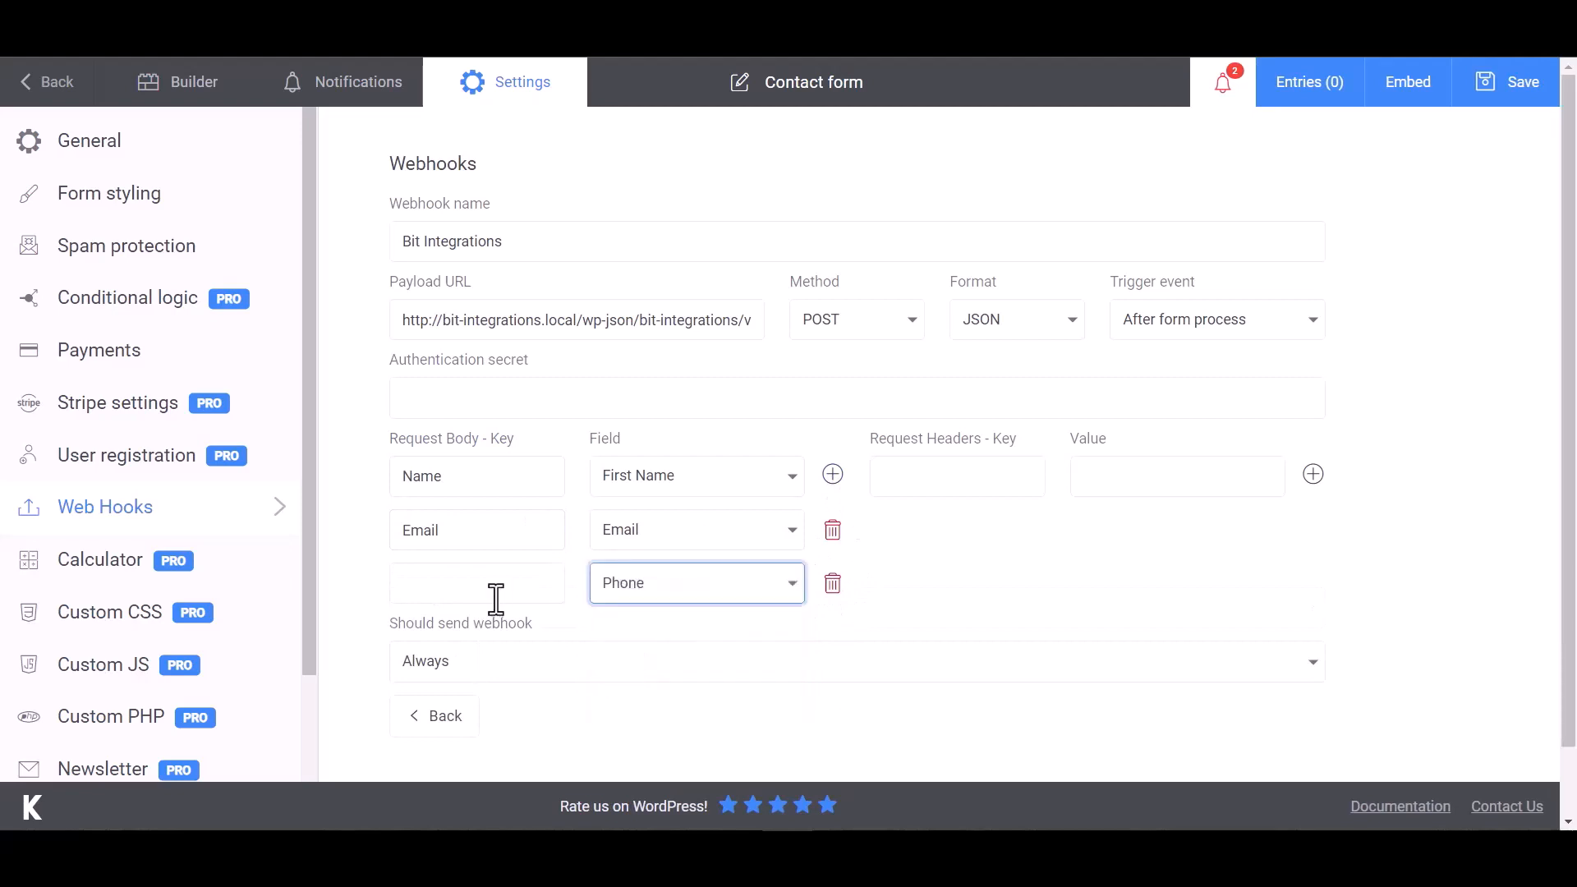
left_click(493, 598)
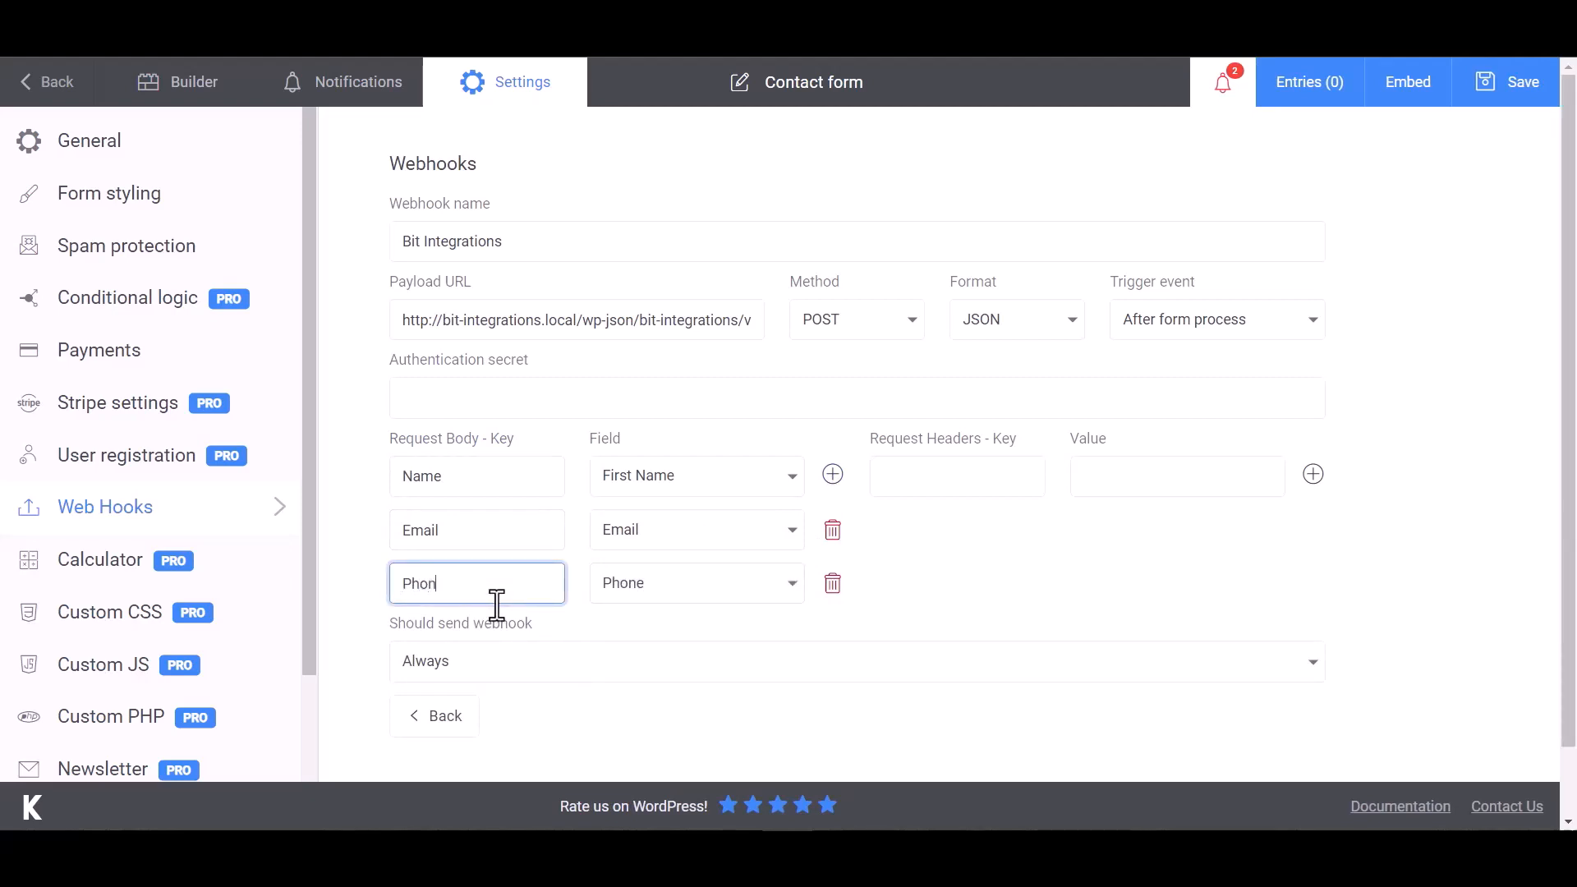
left_click(1052, 549)
scroll(992, 545, "down", 2)
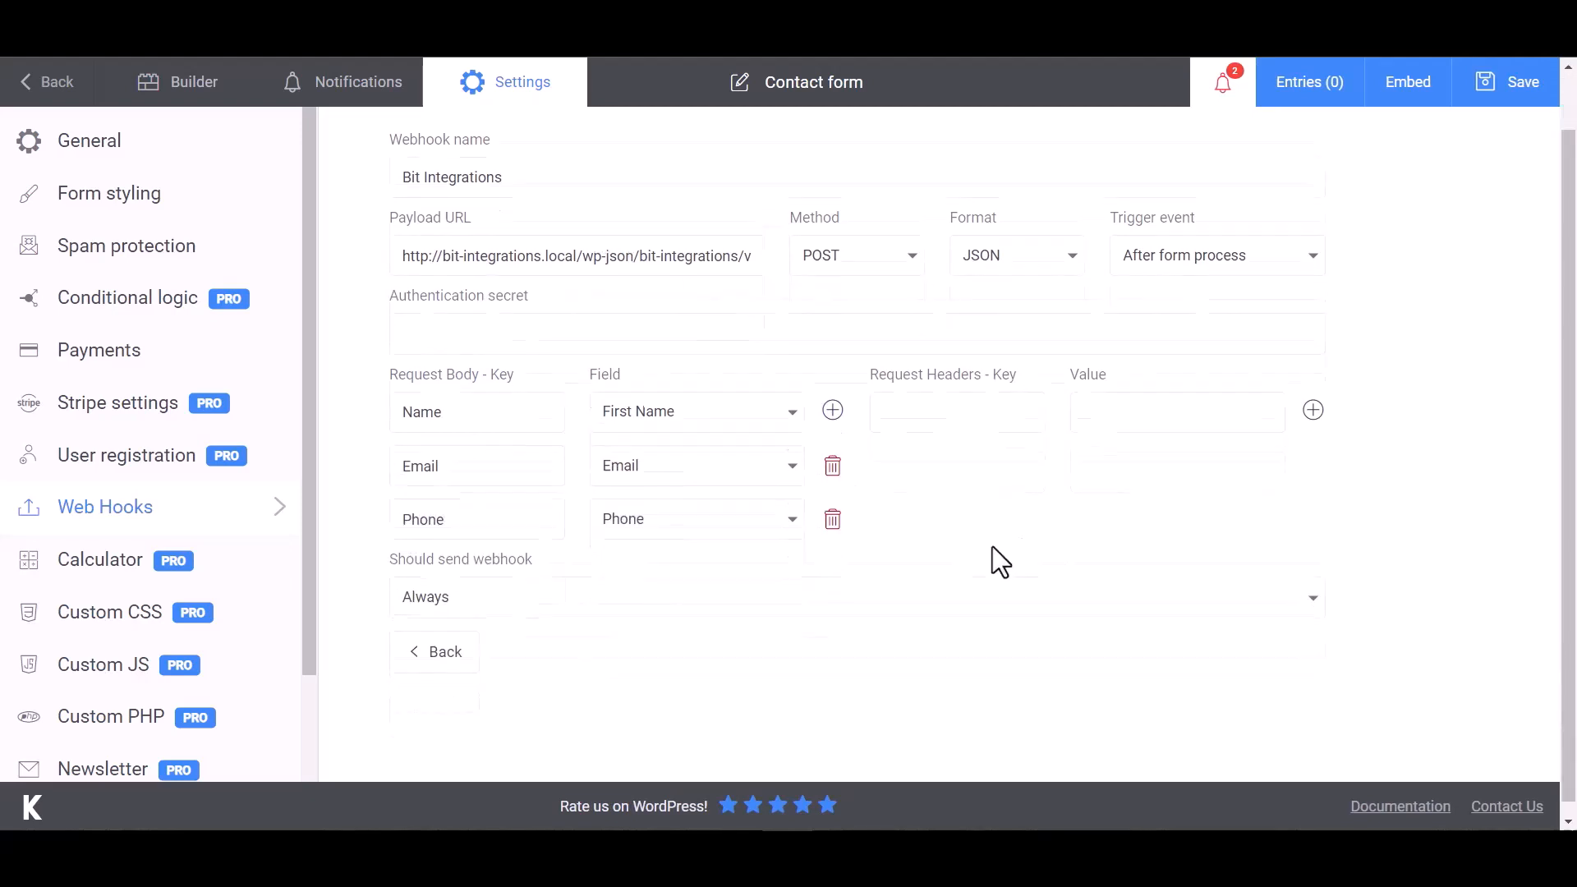
left_click(1515, 94)
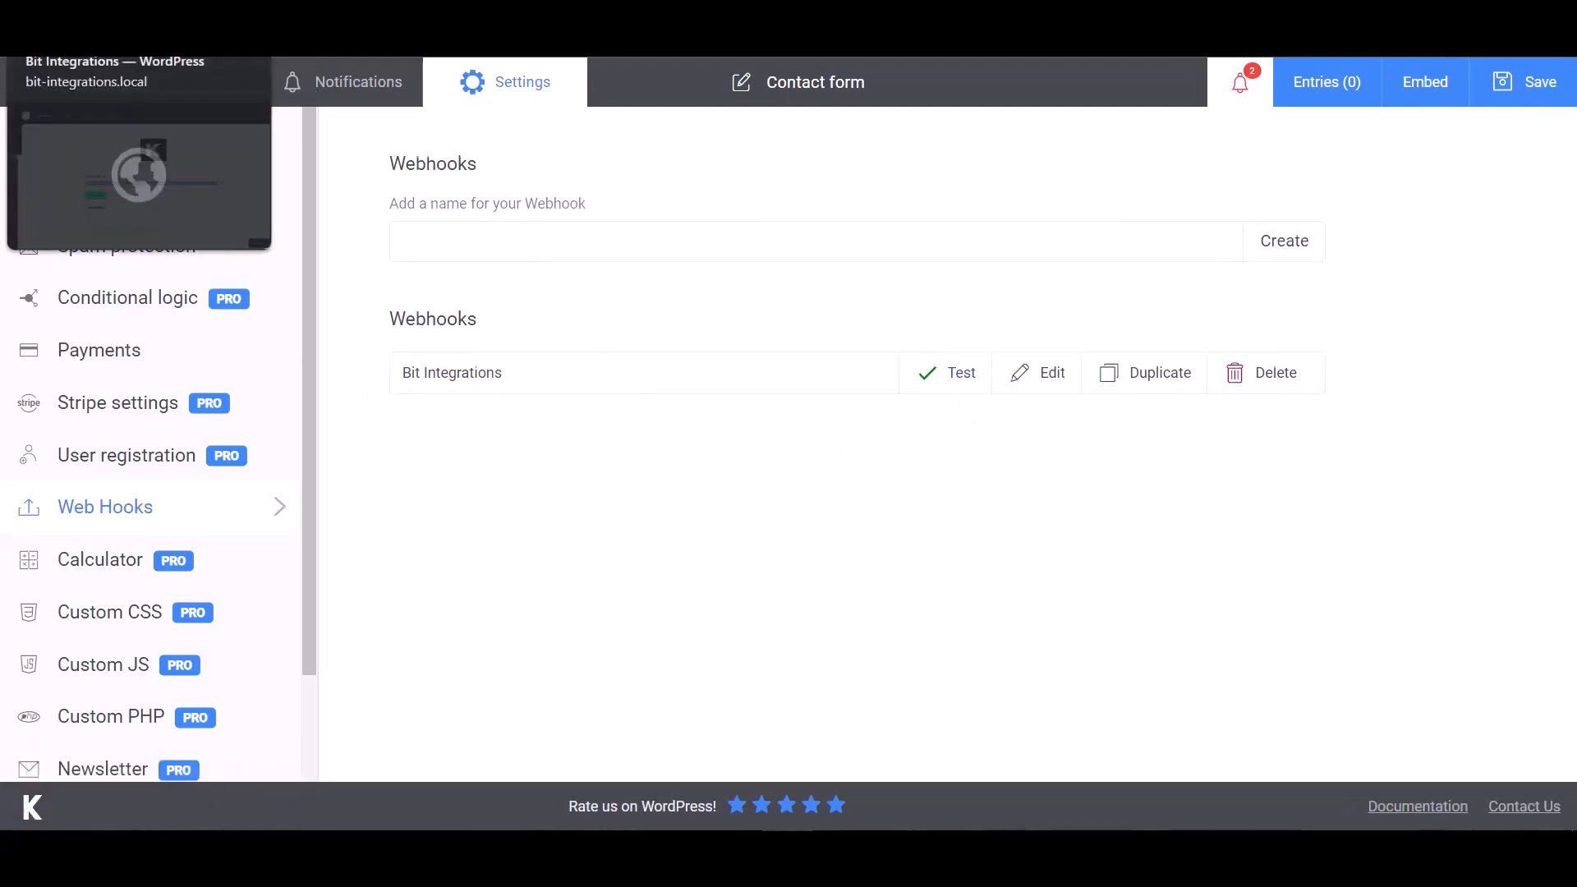
Check the fetched Kali Forms test data with Name and Email fields, then continue to Set Action
left_click(98, 28)
scroll(789, 674, "down", 10)
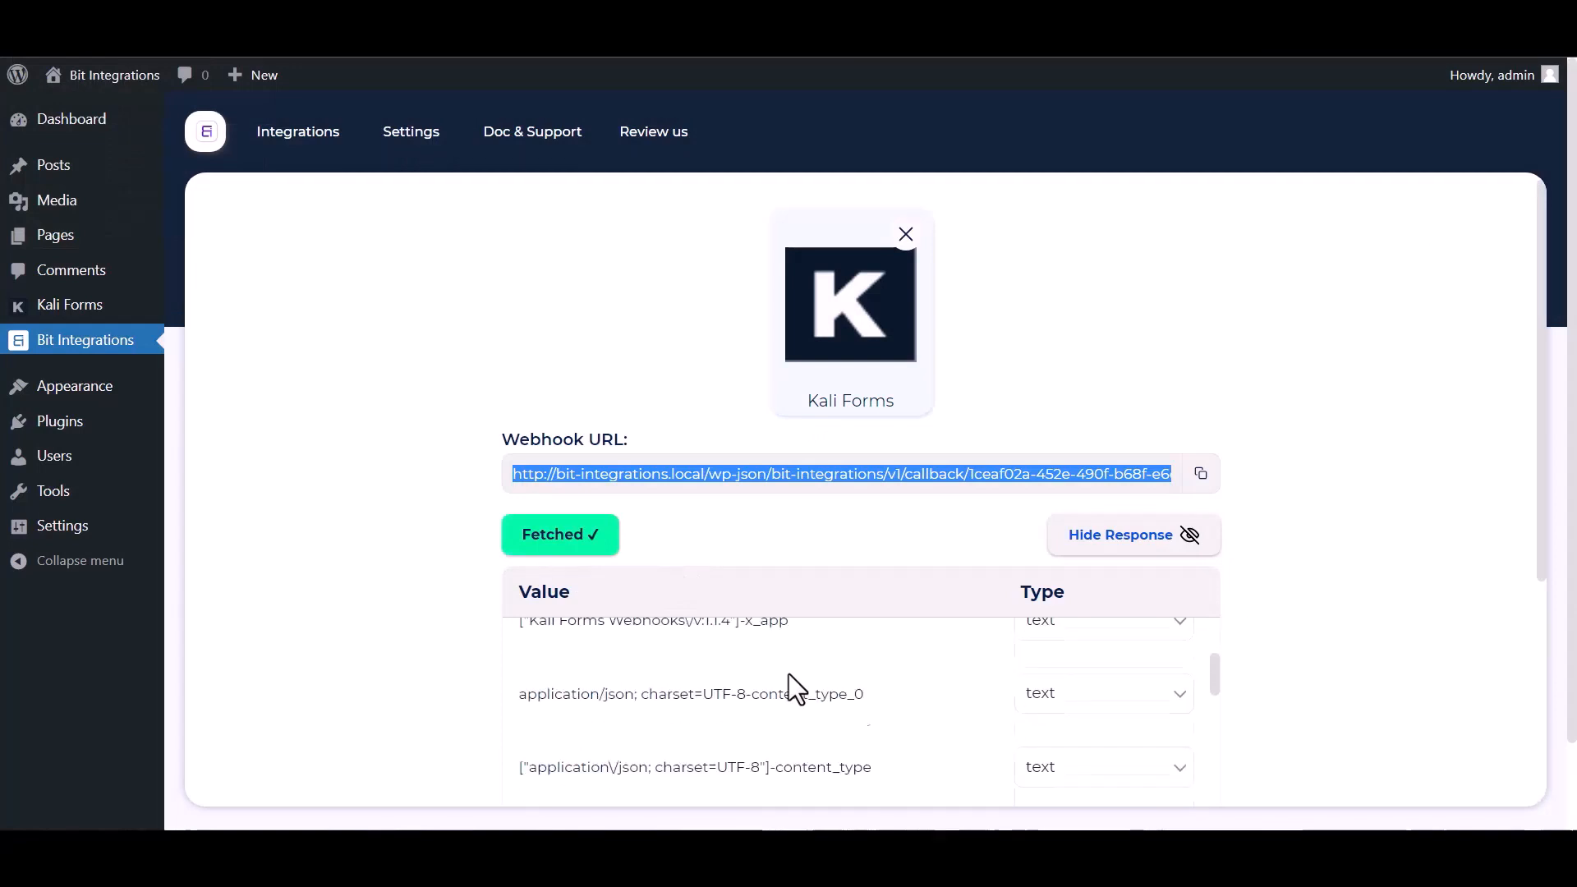
scroll(690, 741, "down", 3)
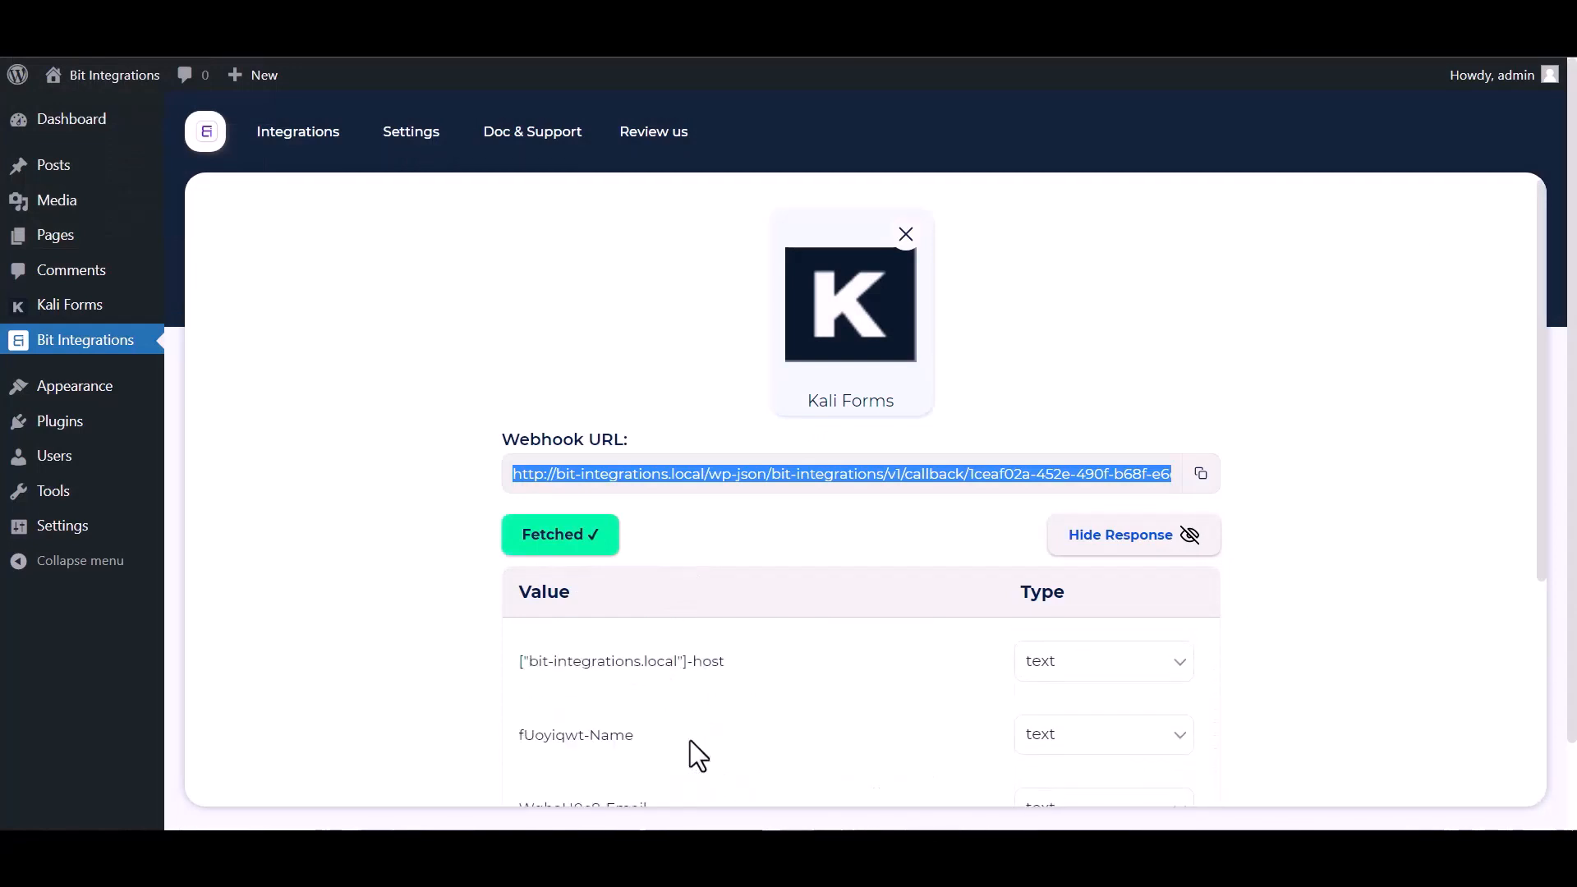
scroll(380, 649, "down", 5)
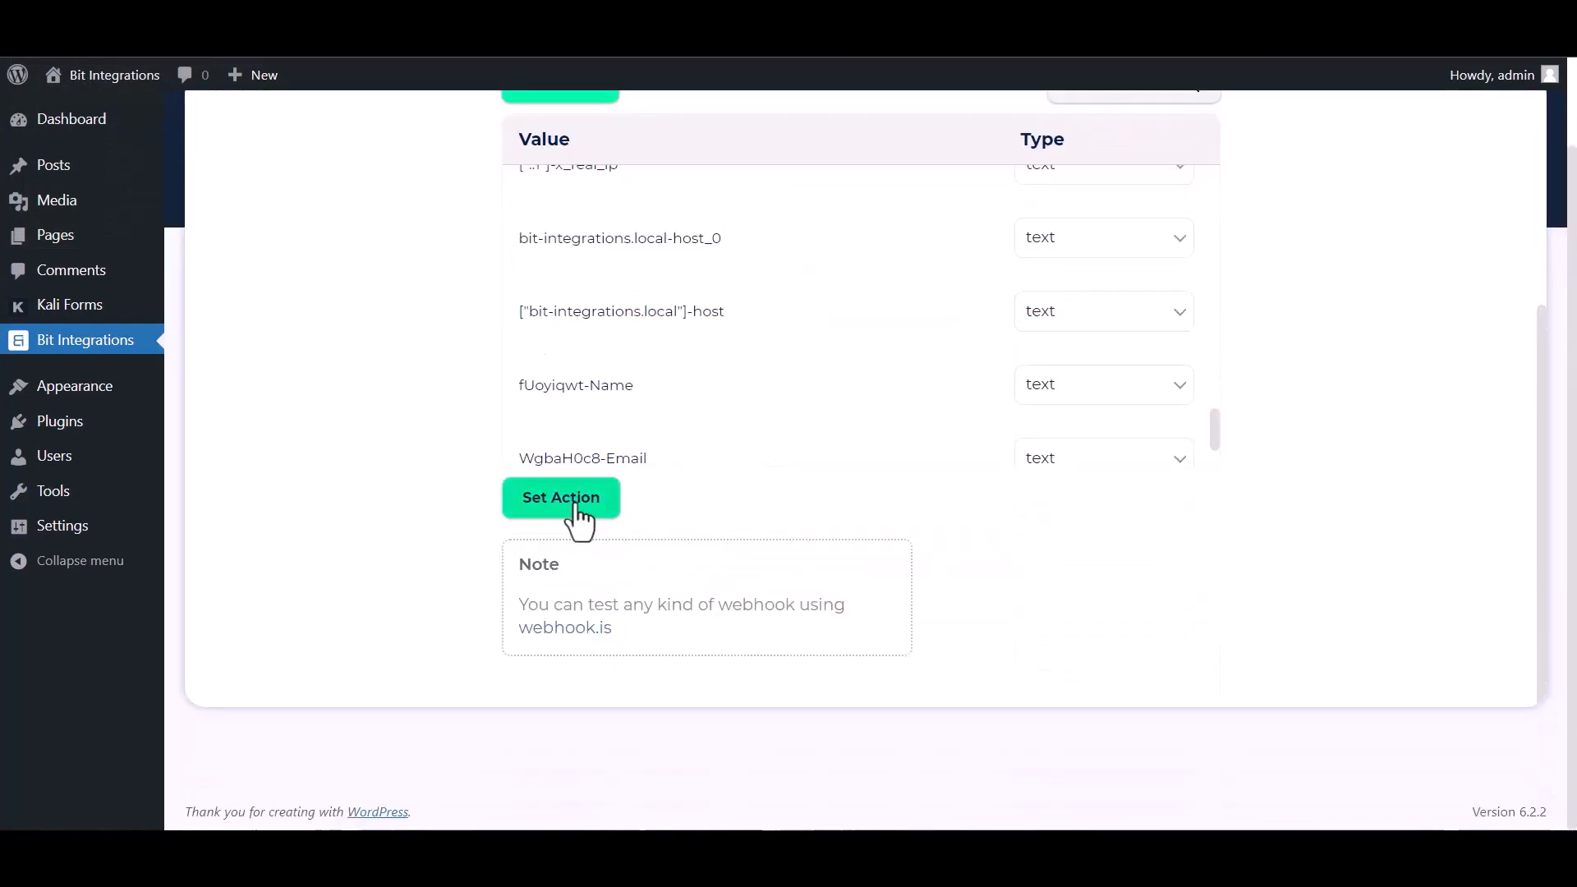
left_click(567, 501)
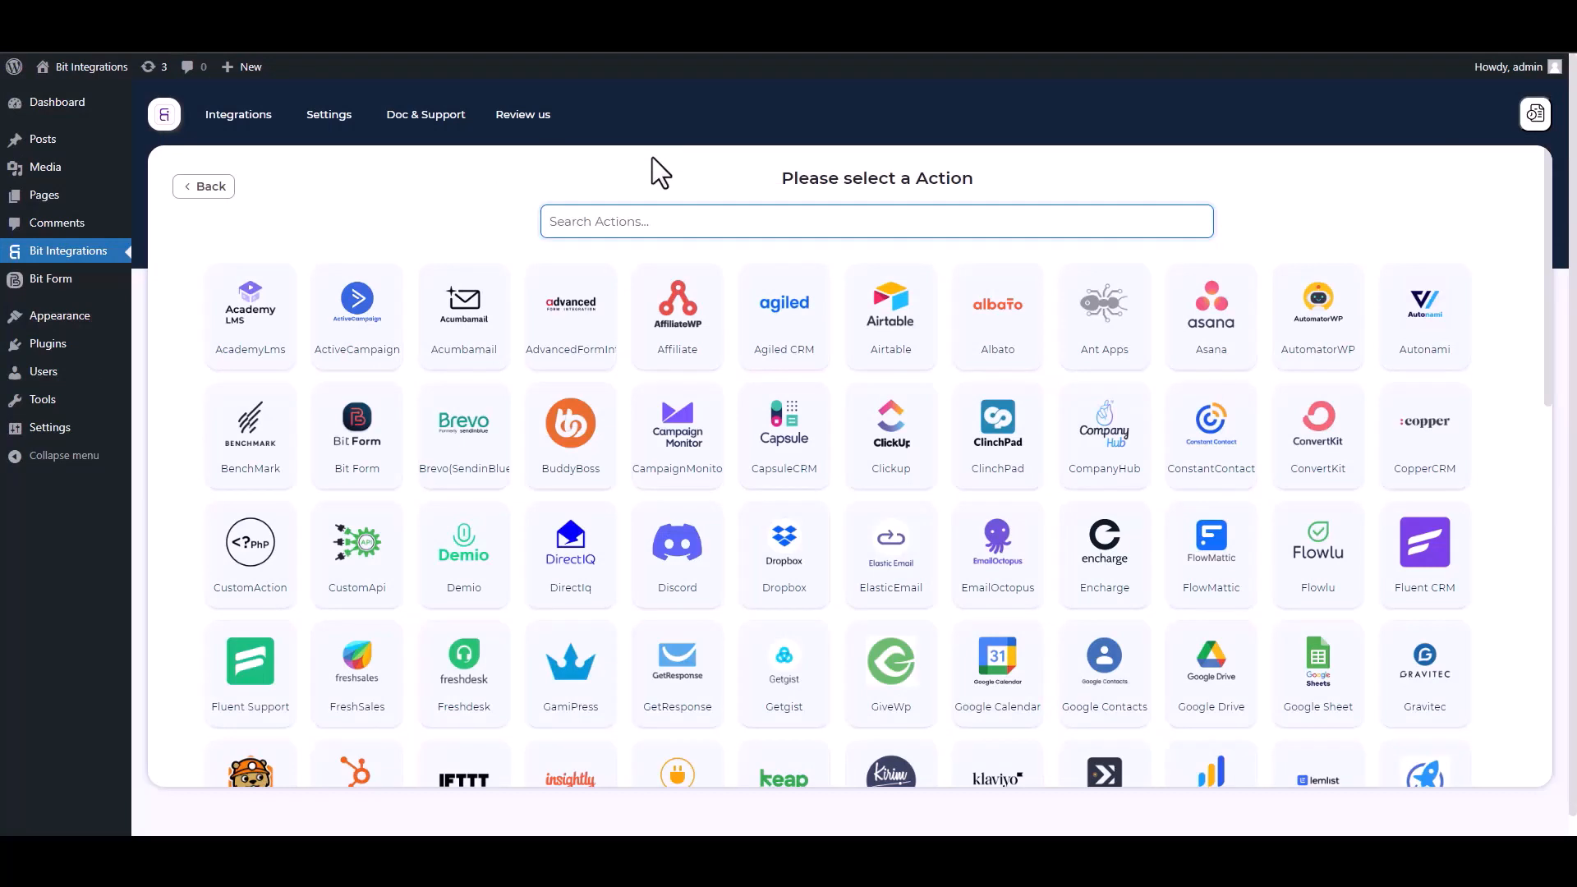
Choose SyncSpider as the action with the 'SY' search and begin a new SyncSpider task
type("SY")
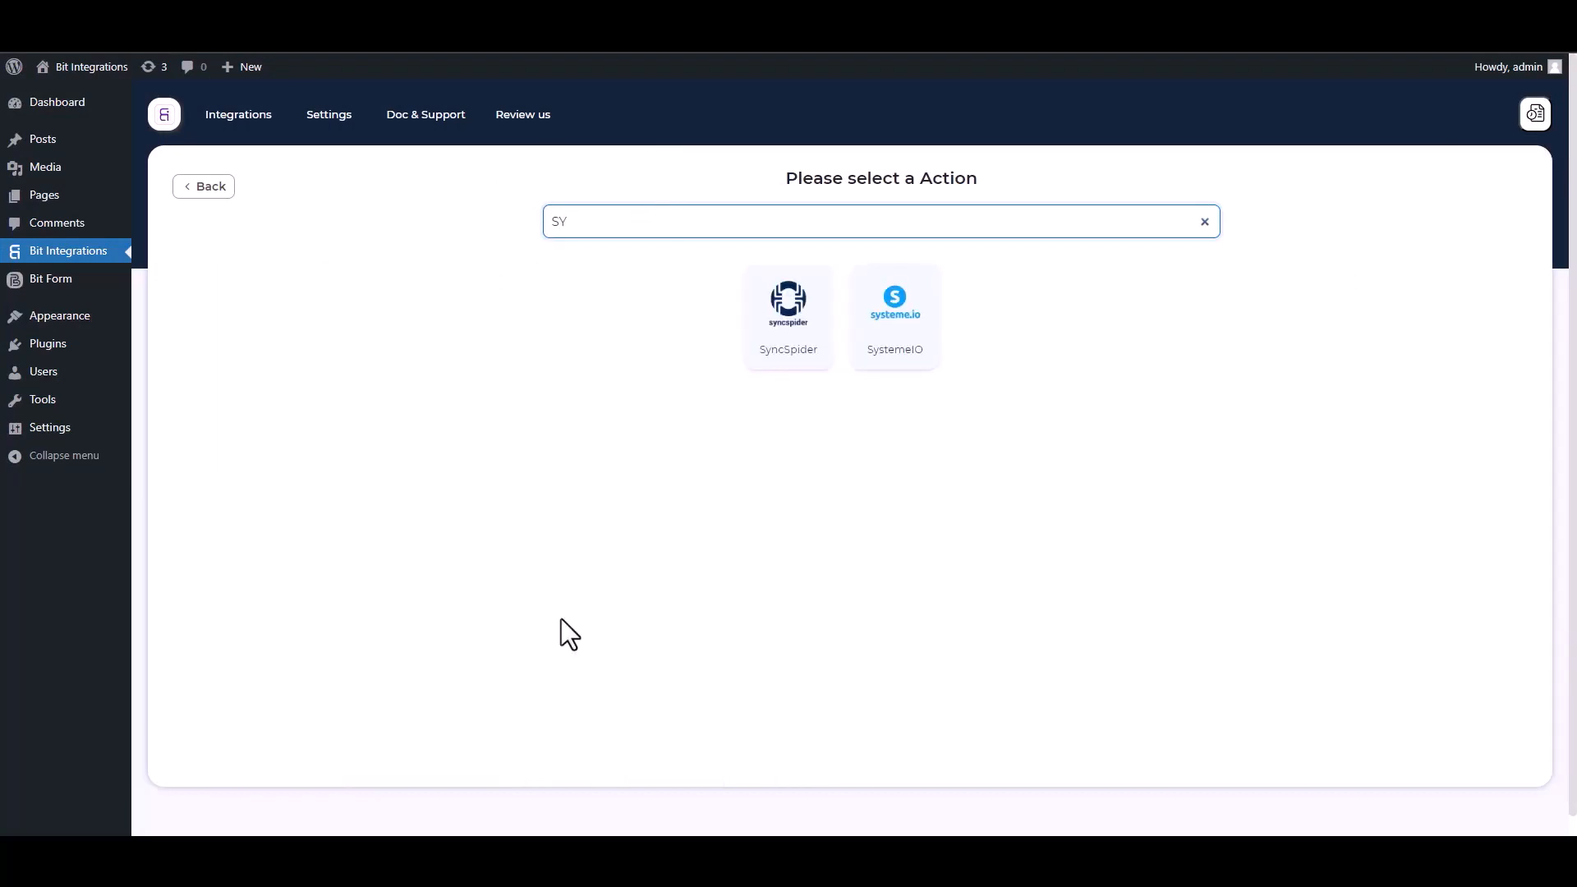
left_click(797, 349)
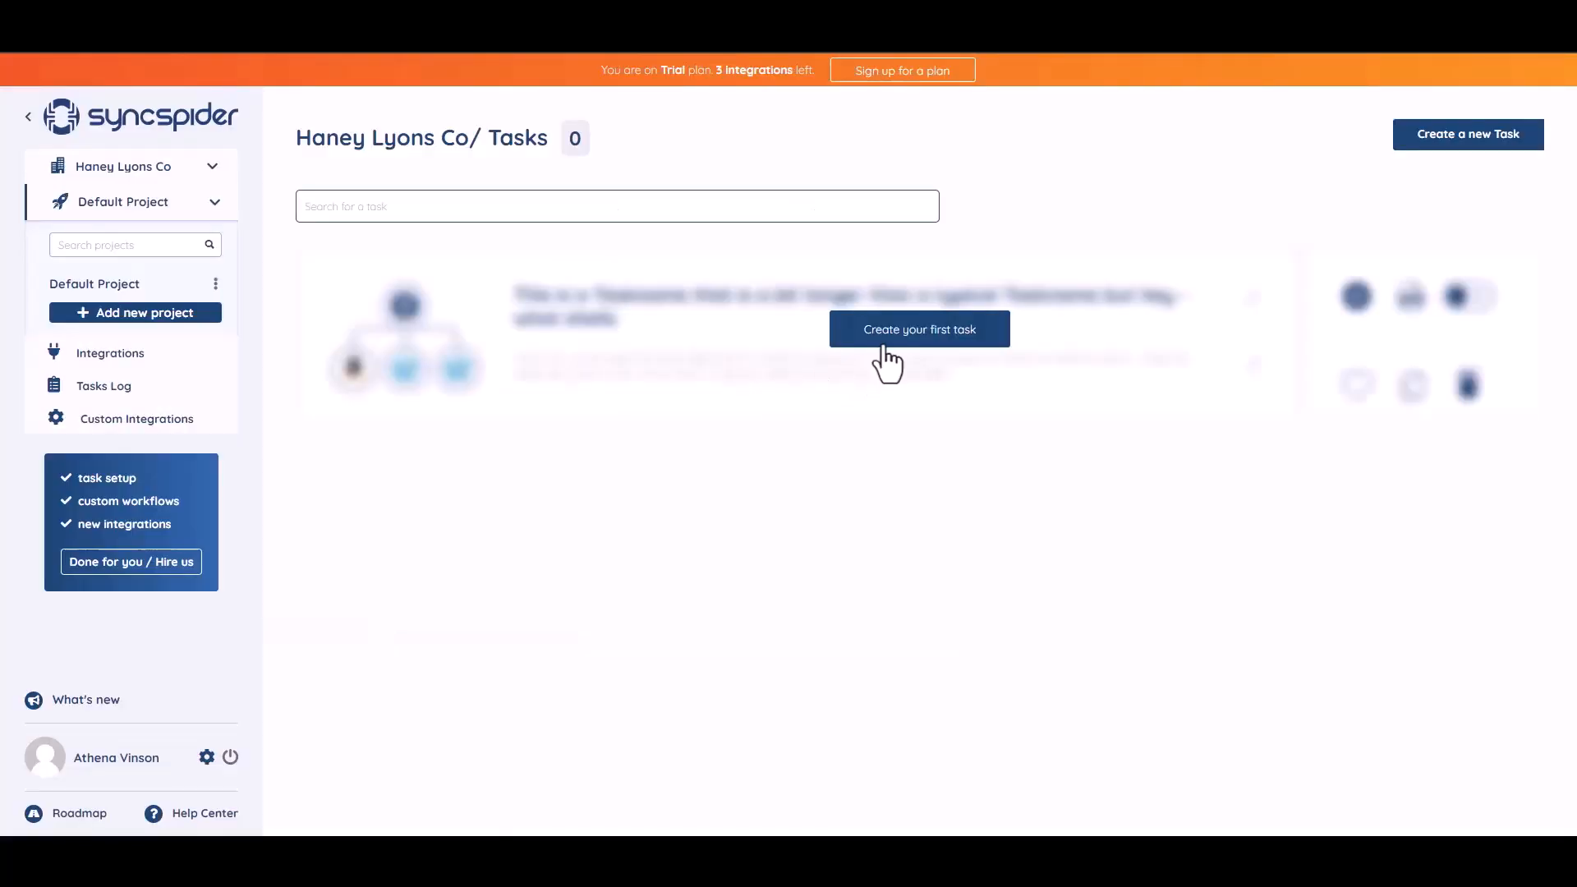
left_click(908, 332)
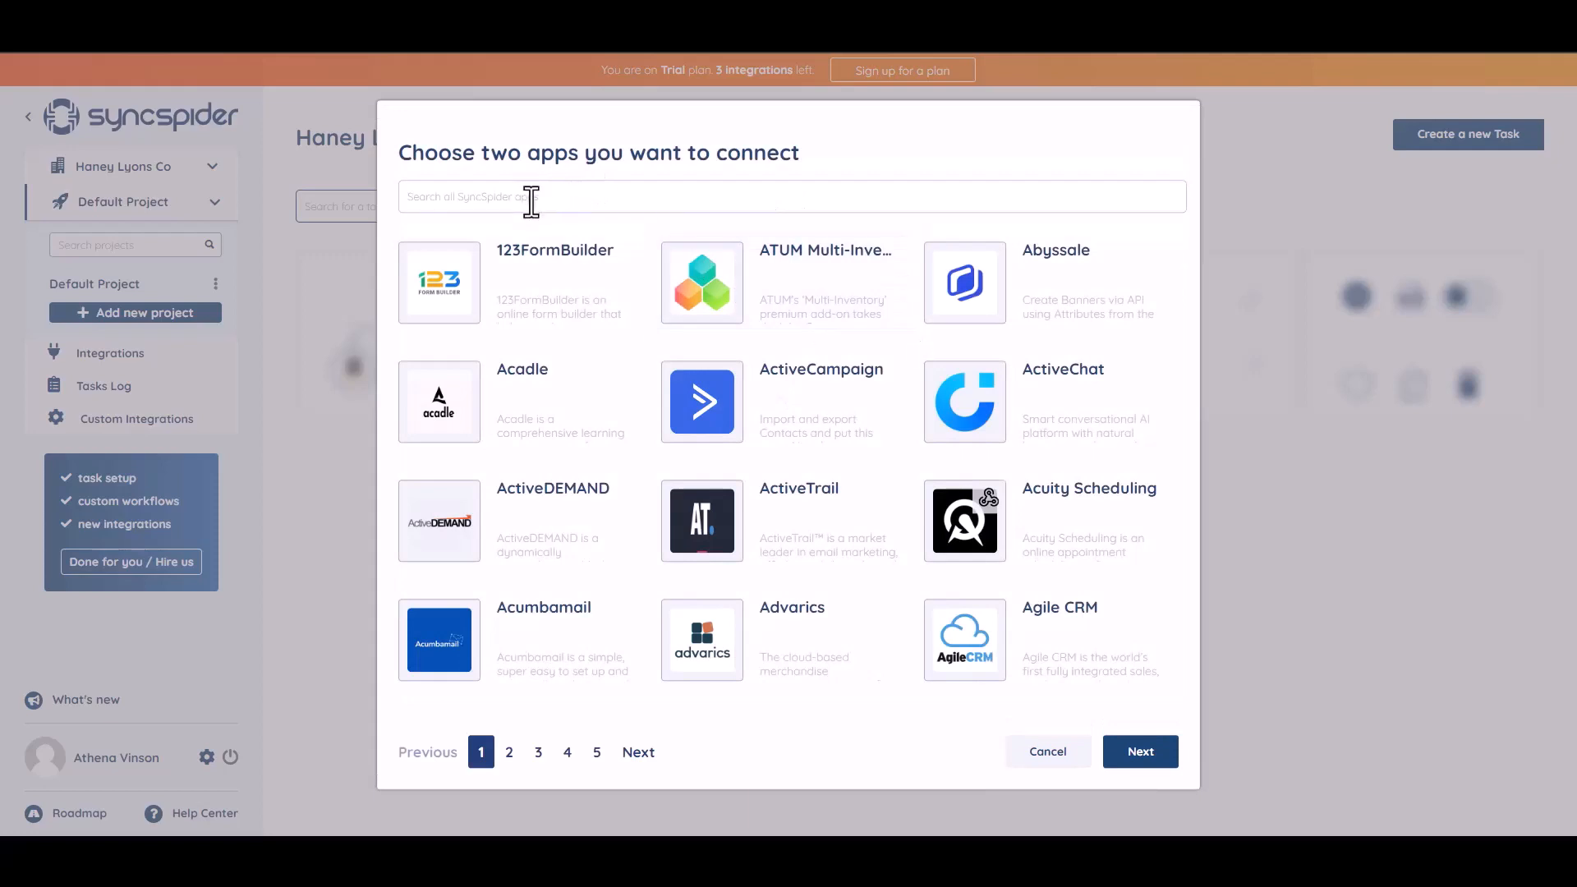
Pick WebHooks and MailerLite as the two SyncSpider apps and continue
type("WEB")
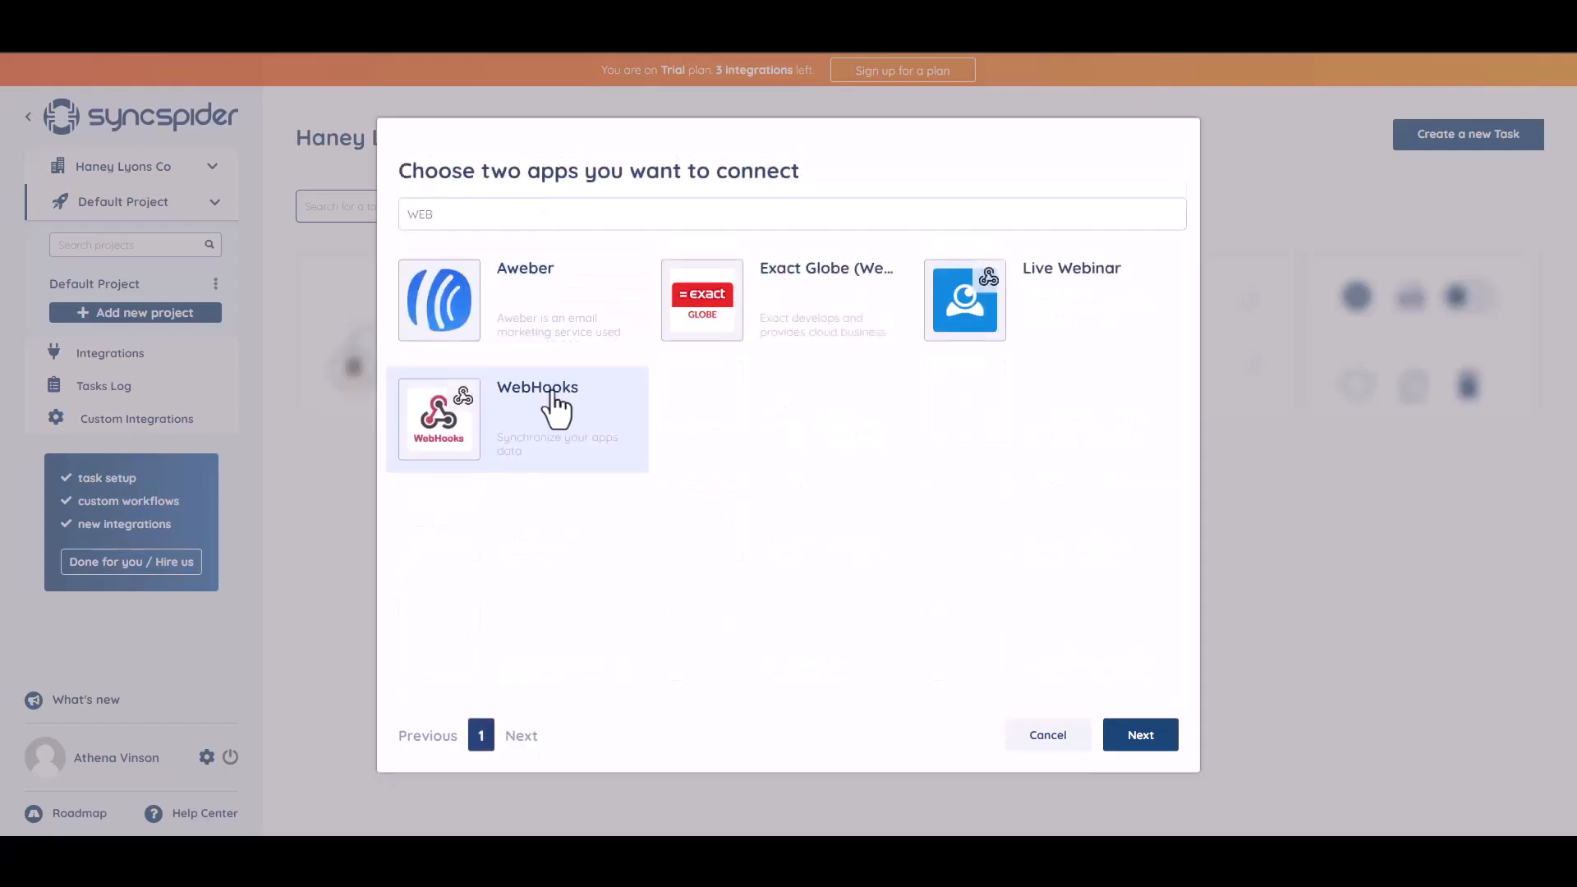
left_click(539, 427)
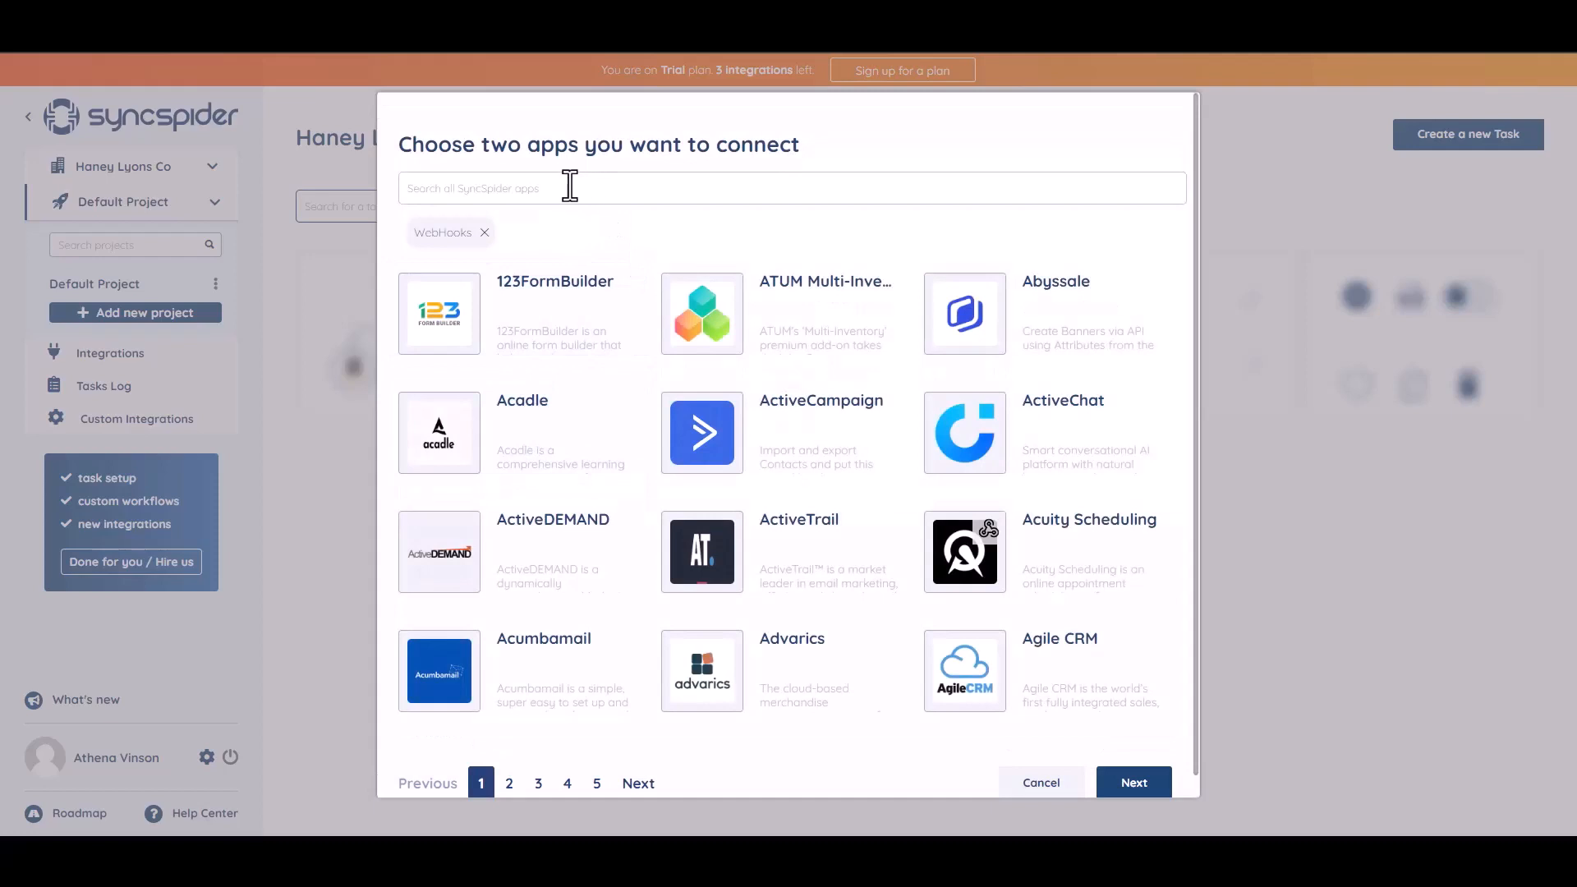
type("ailer")
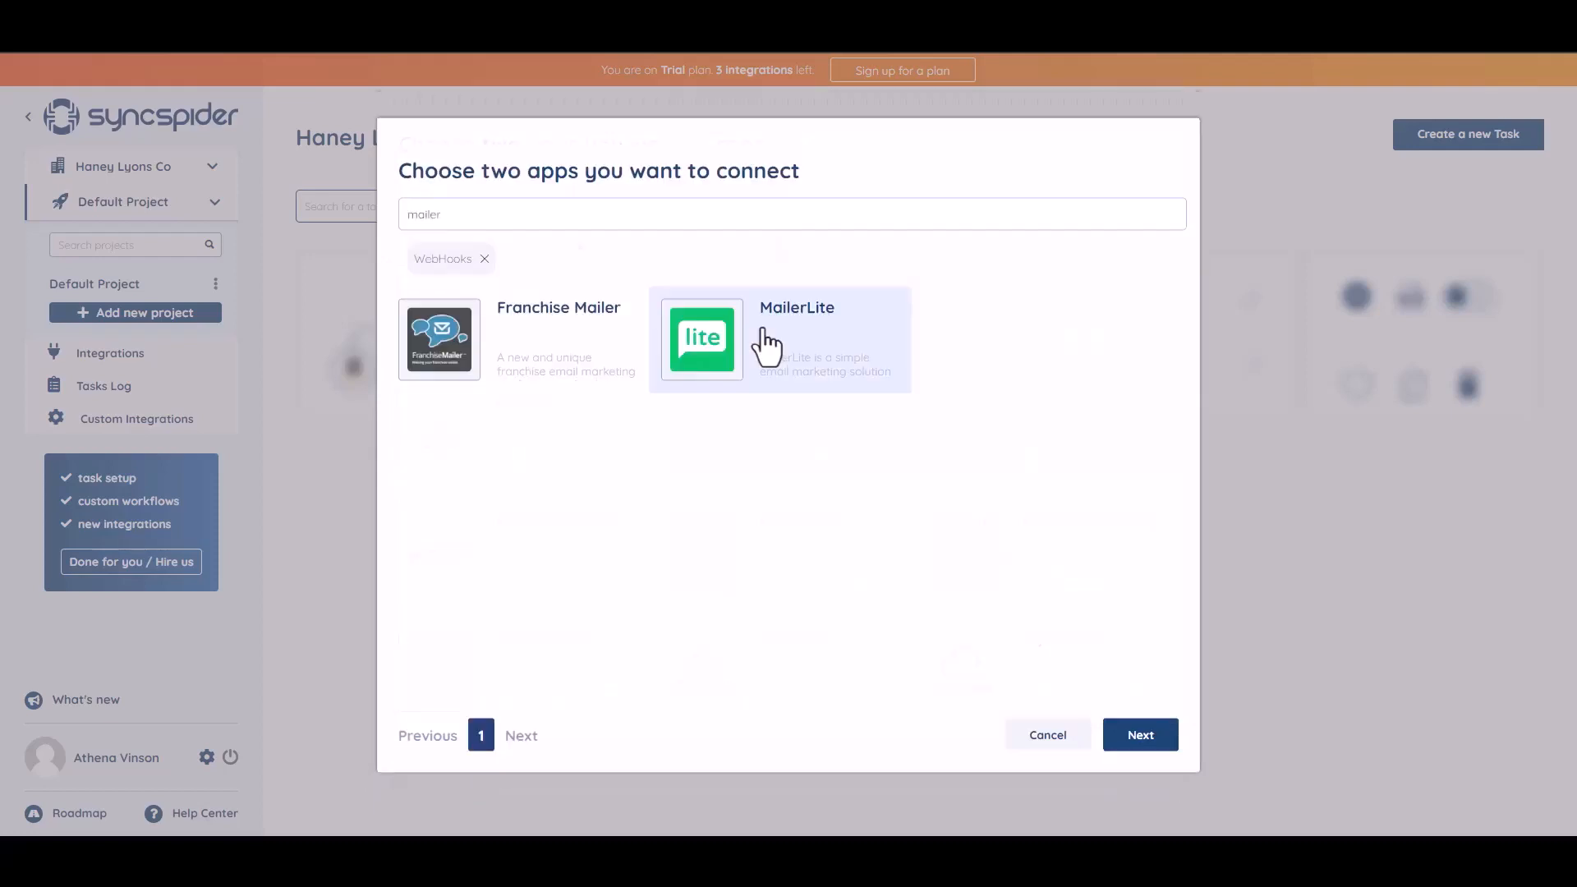
left_click(765, 341)
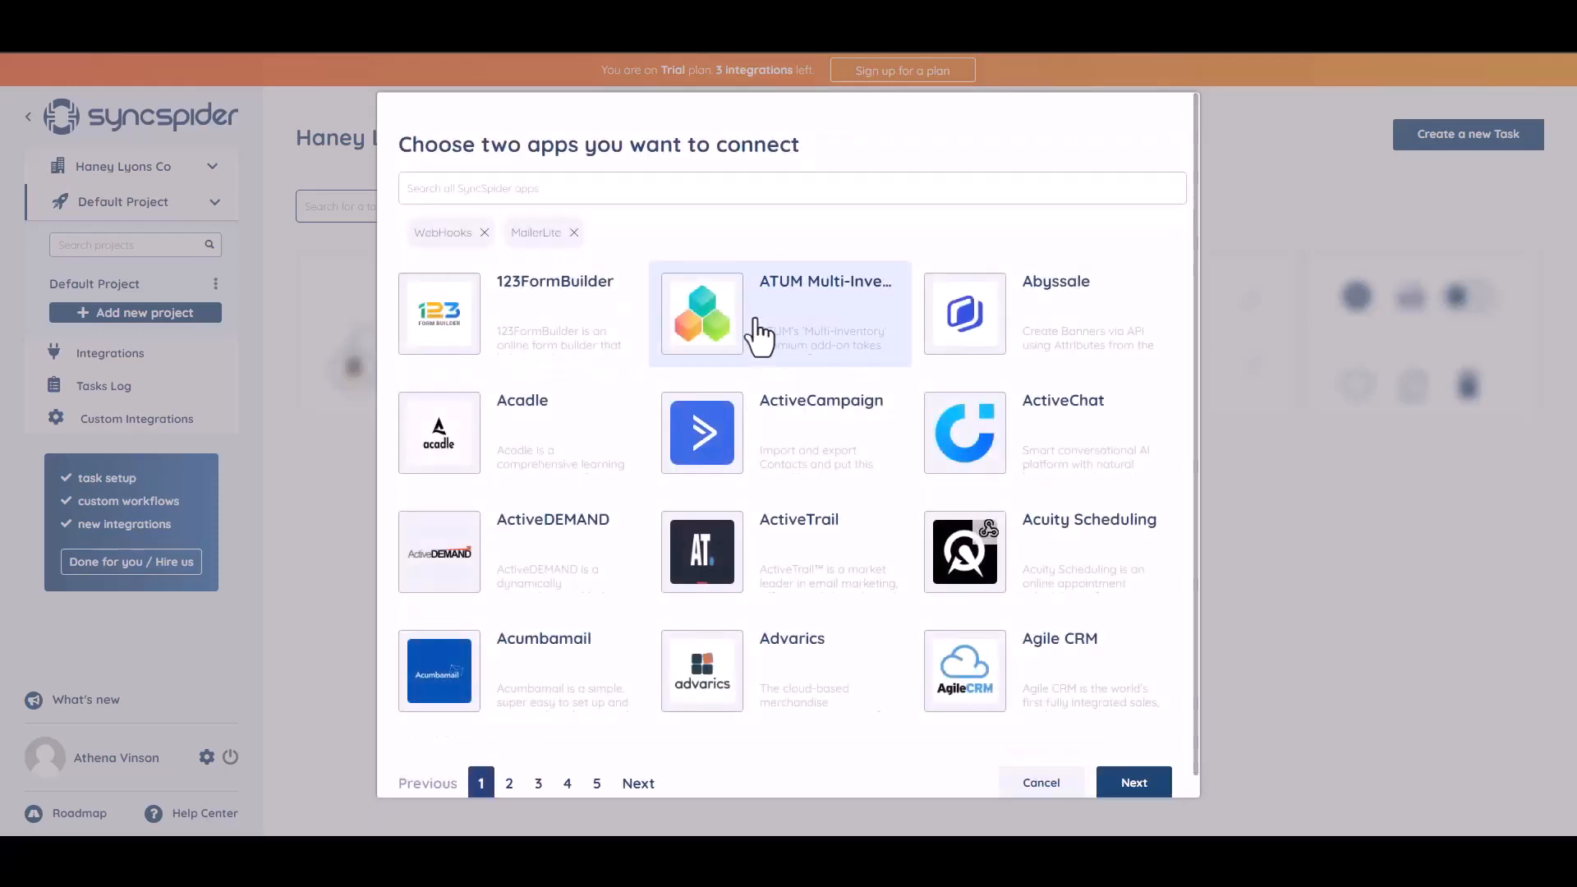
left_click(1126, 784)
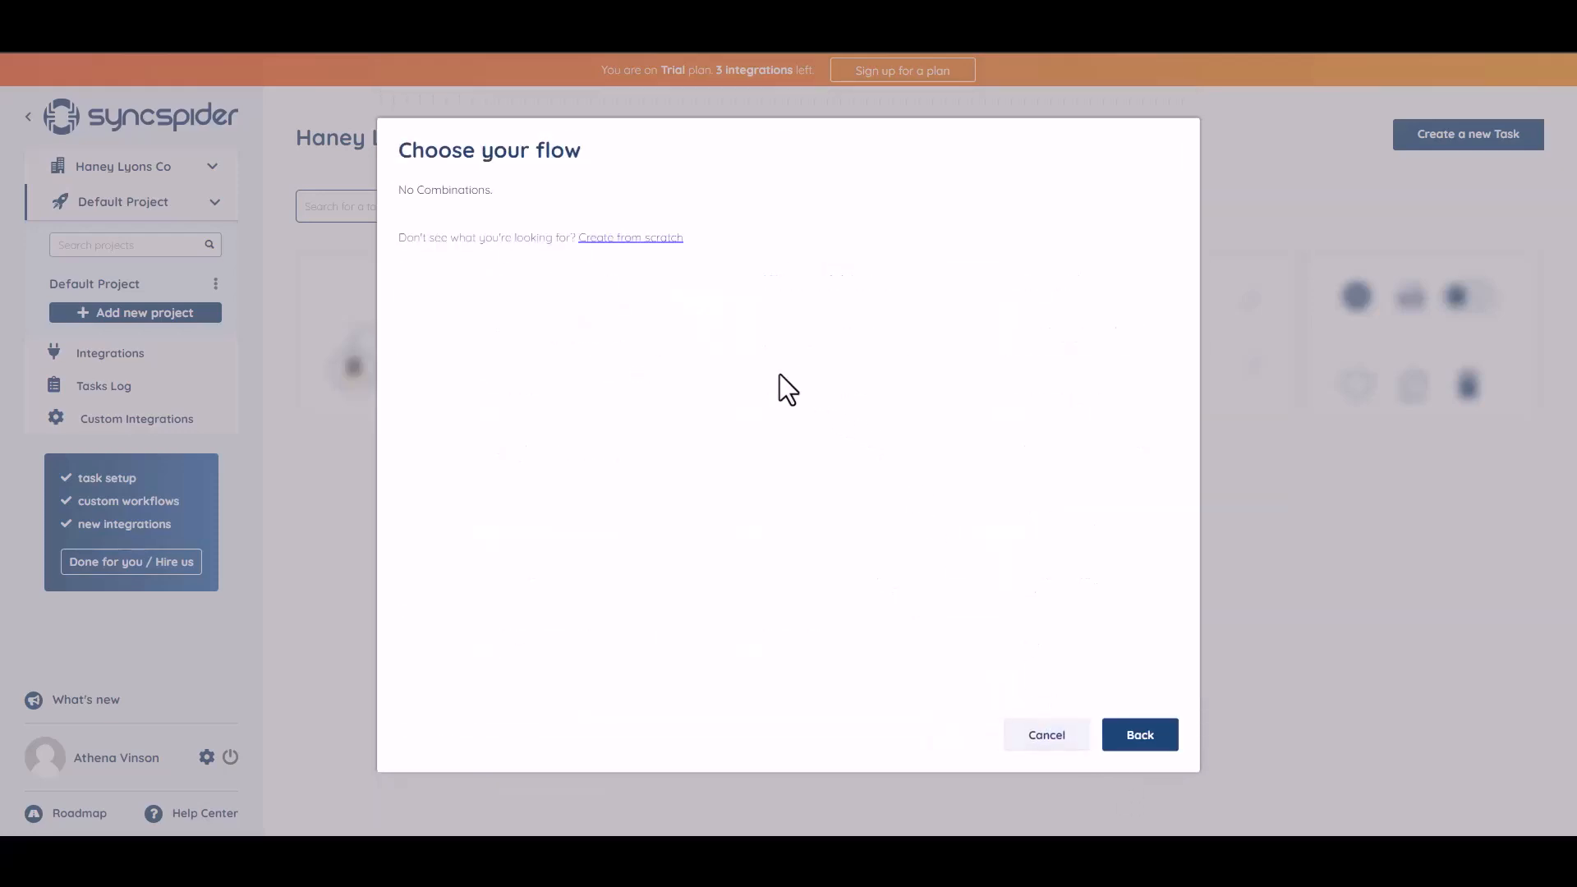
Build a task from scratch with a new WebHooks integration 'Bit Integrations' and copy its URL
left_click(622, 241)
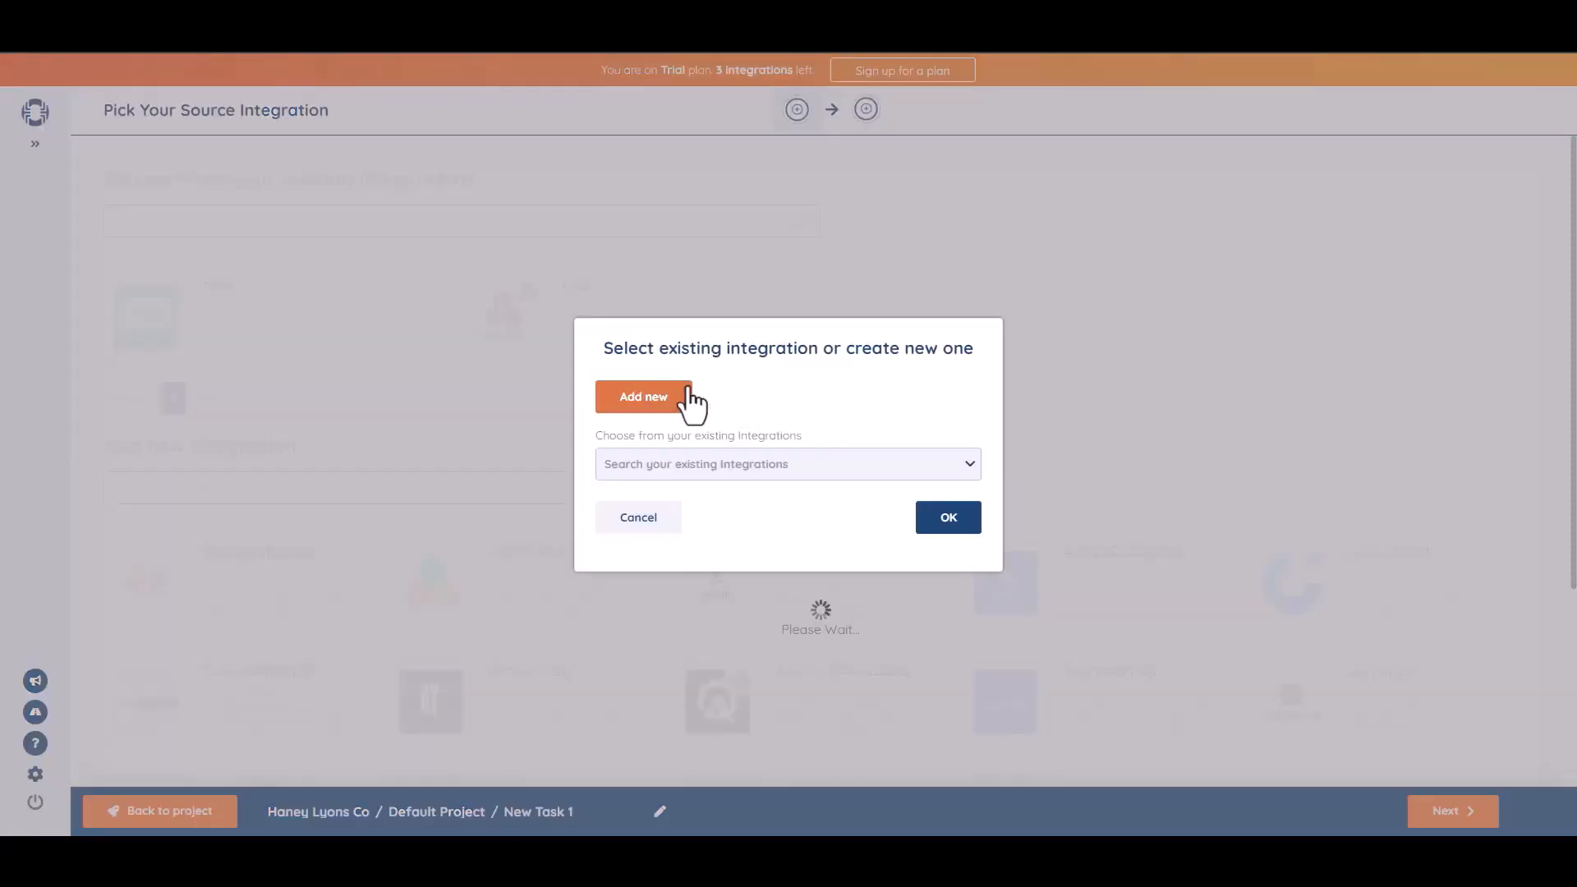
left_click(685, 396)
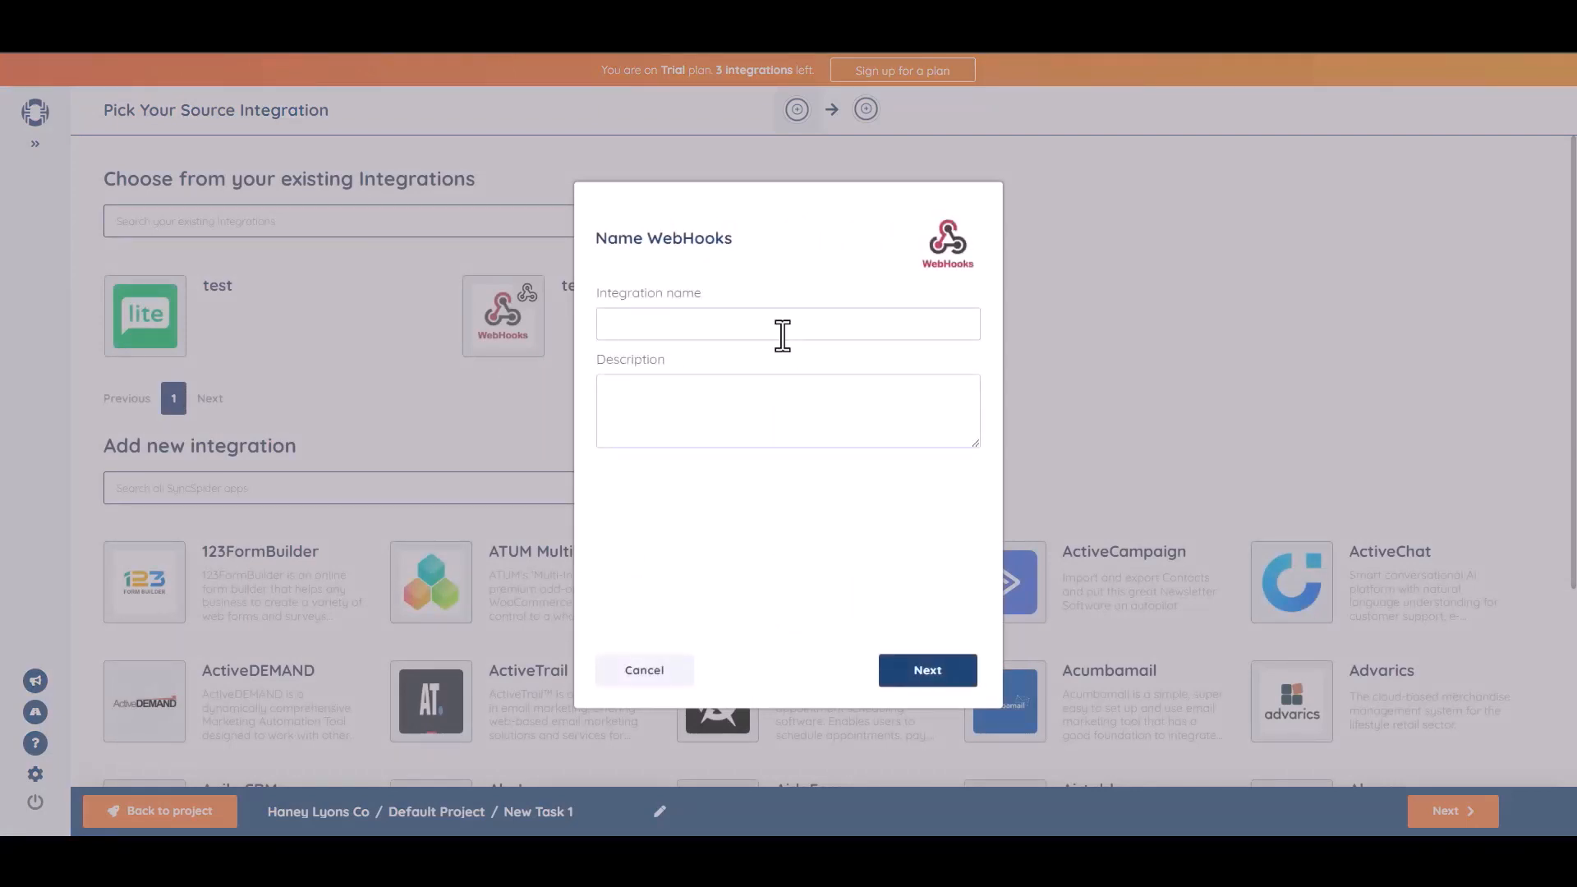
left_click(782, 335)
type("Bit Integrations")
left_click(932, 675)
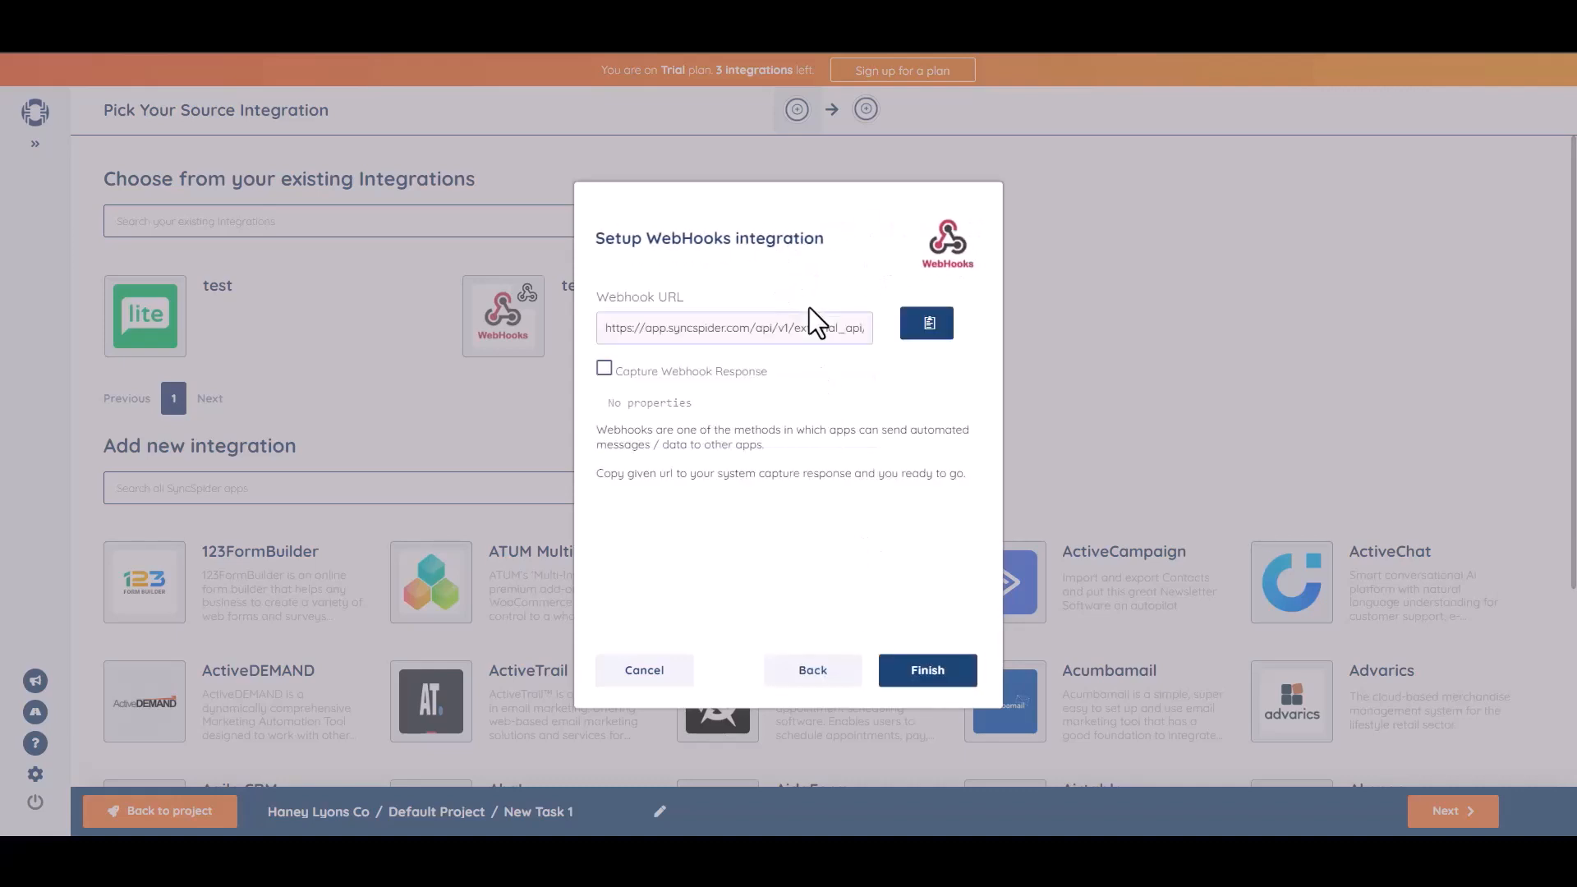
left_click(928, 325)
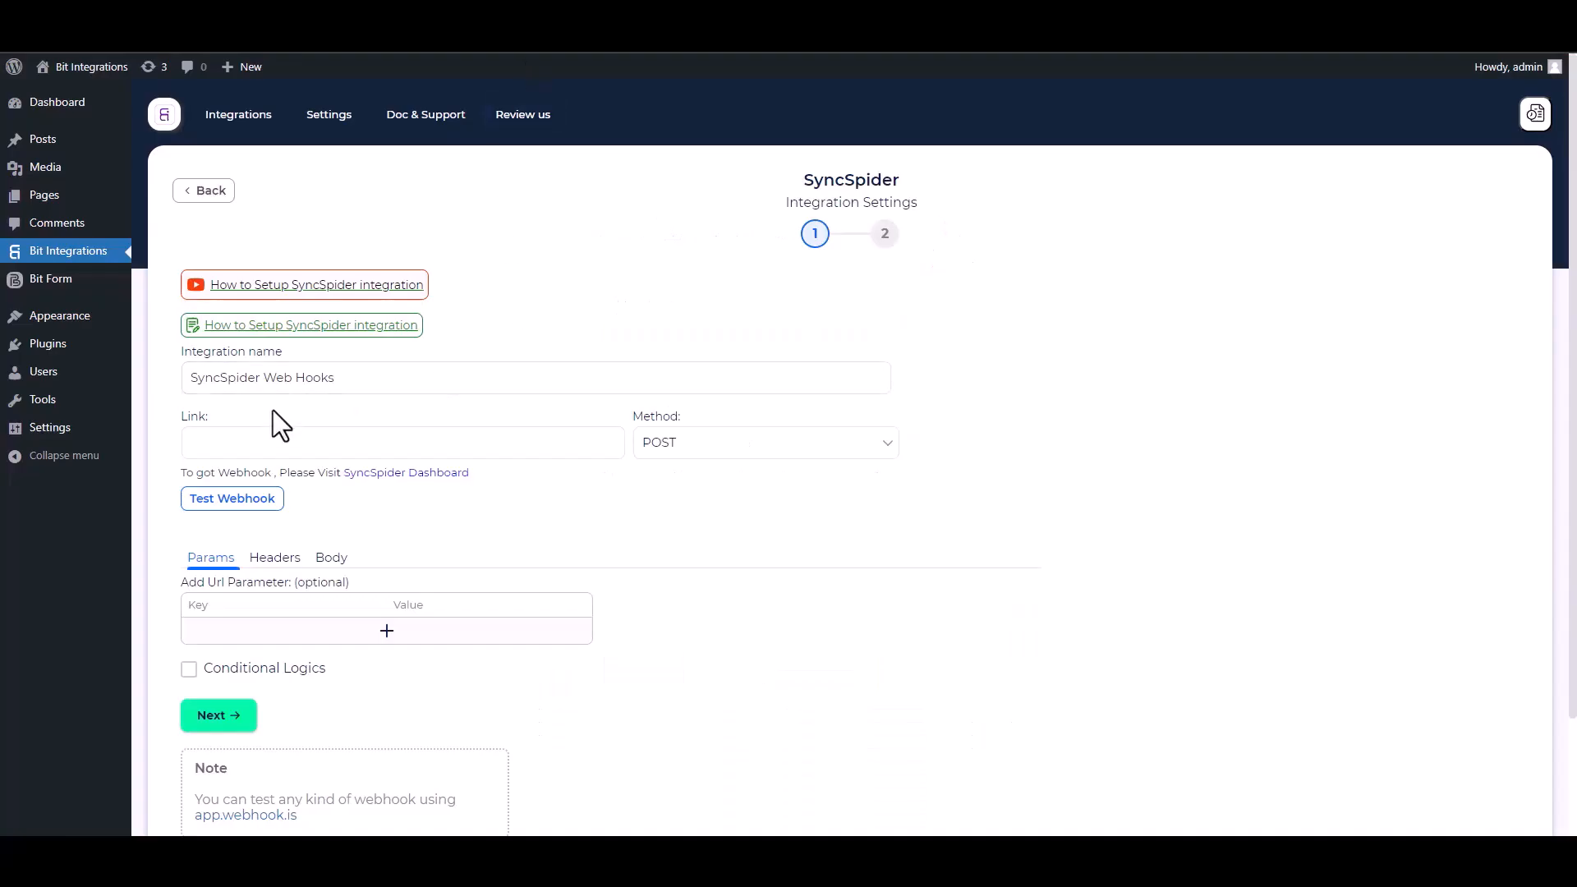
Paste the SyncSpider URL as the Link, send all data as application/json, and enable Capture Webhook Response
left_click(285, 440)
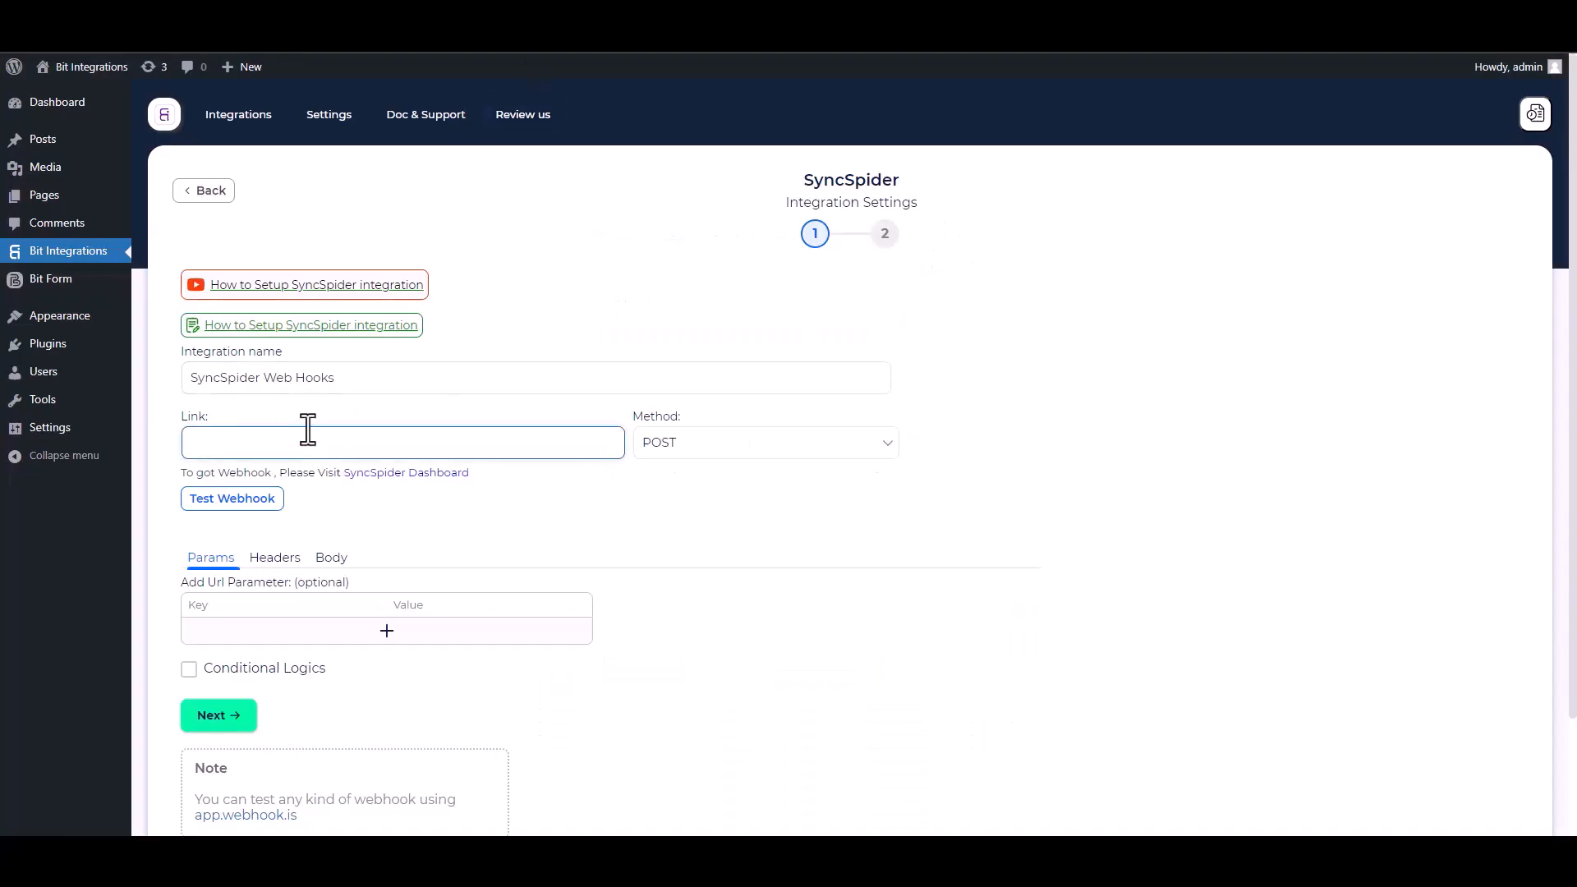
key("ctrl+v")
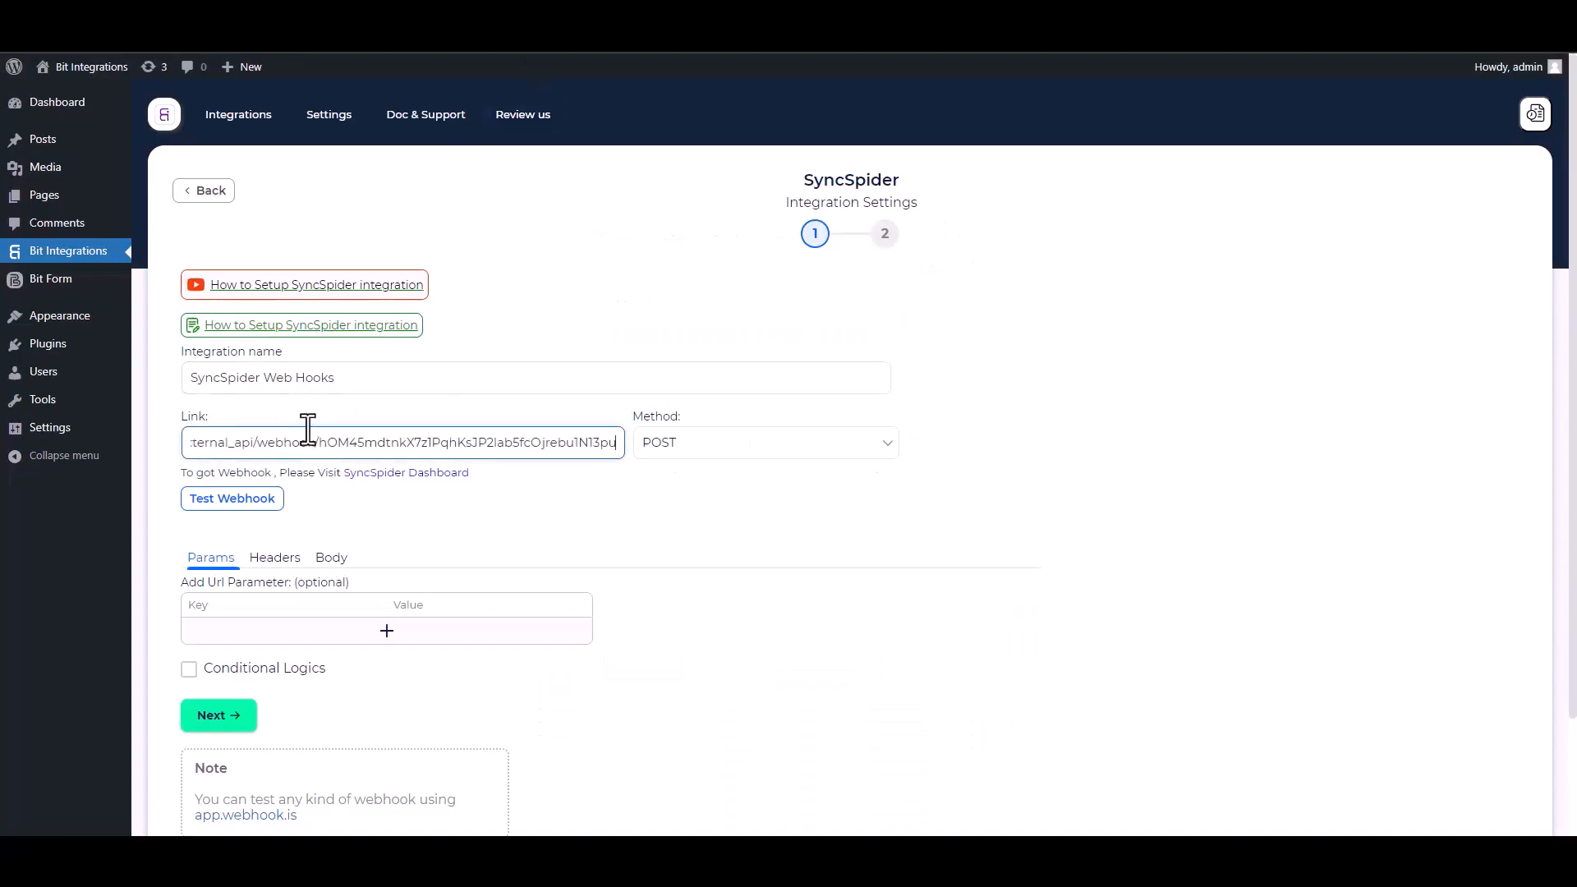
left_click(332, 561)
left_click(191, 601)
left_click(294, 659)
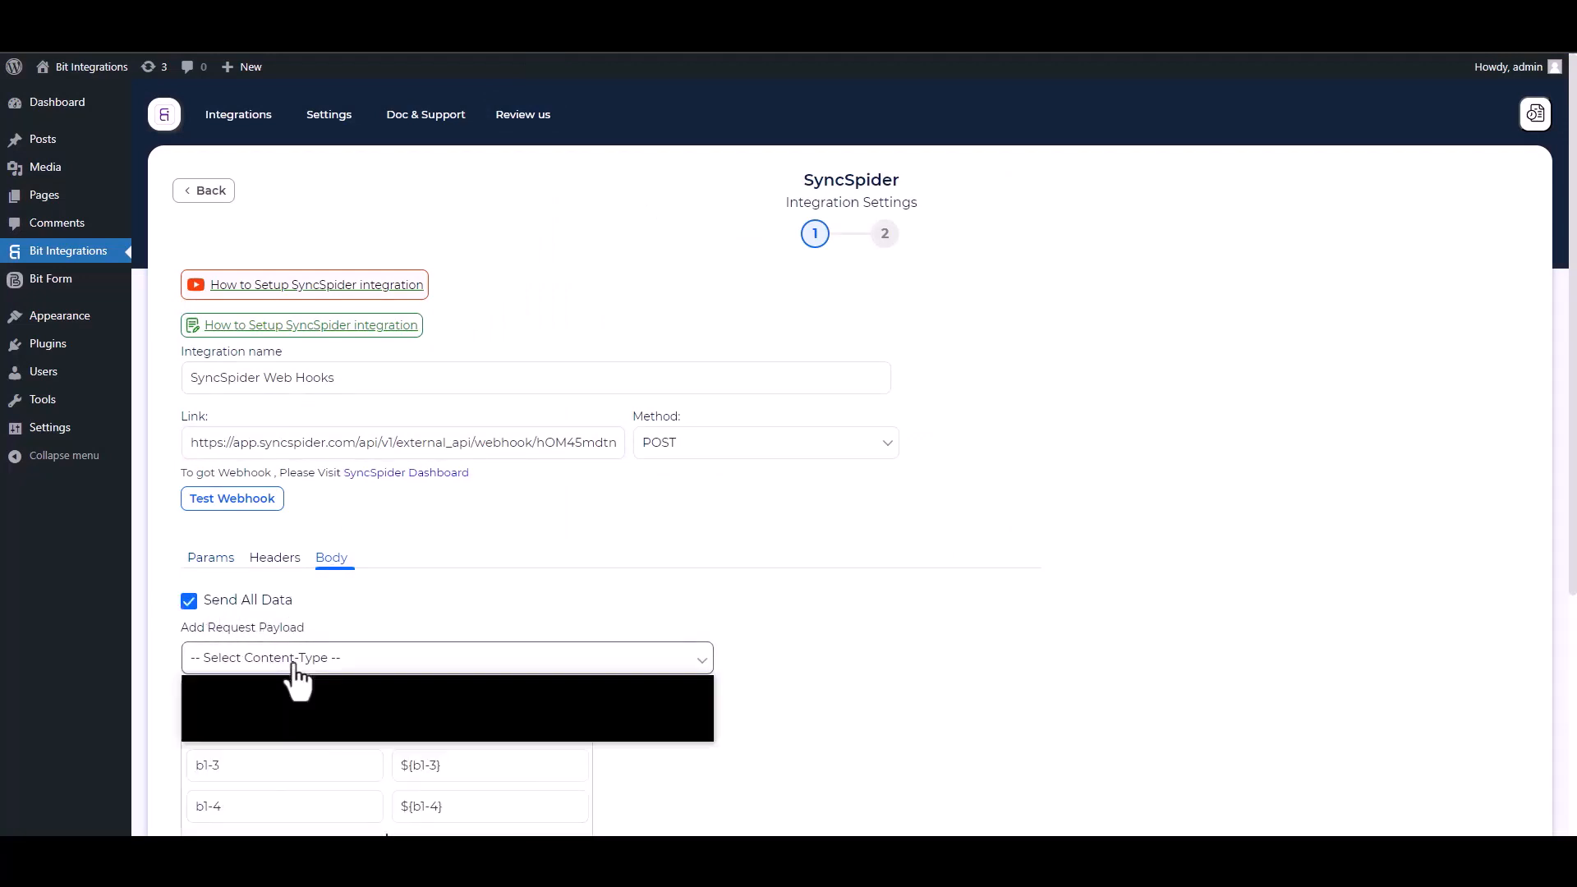
left_click(293, 695)
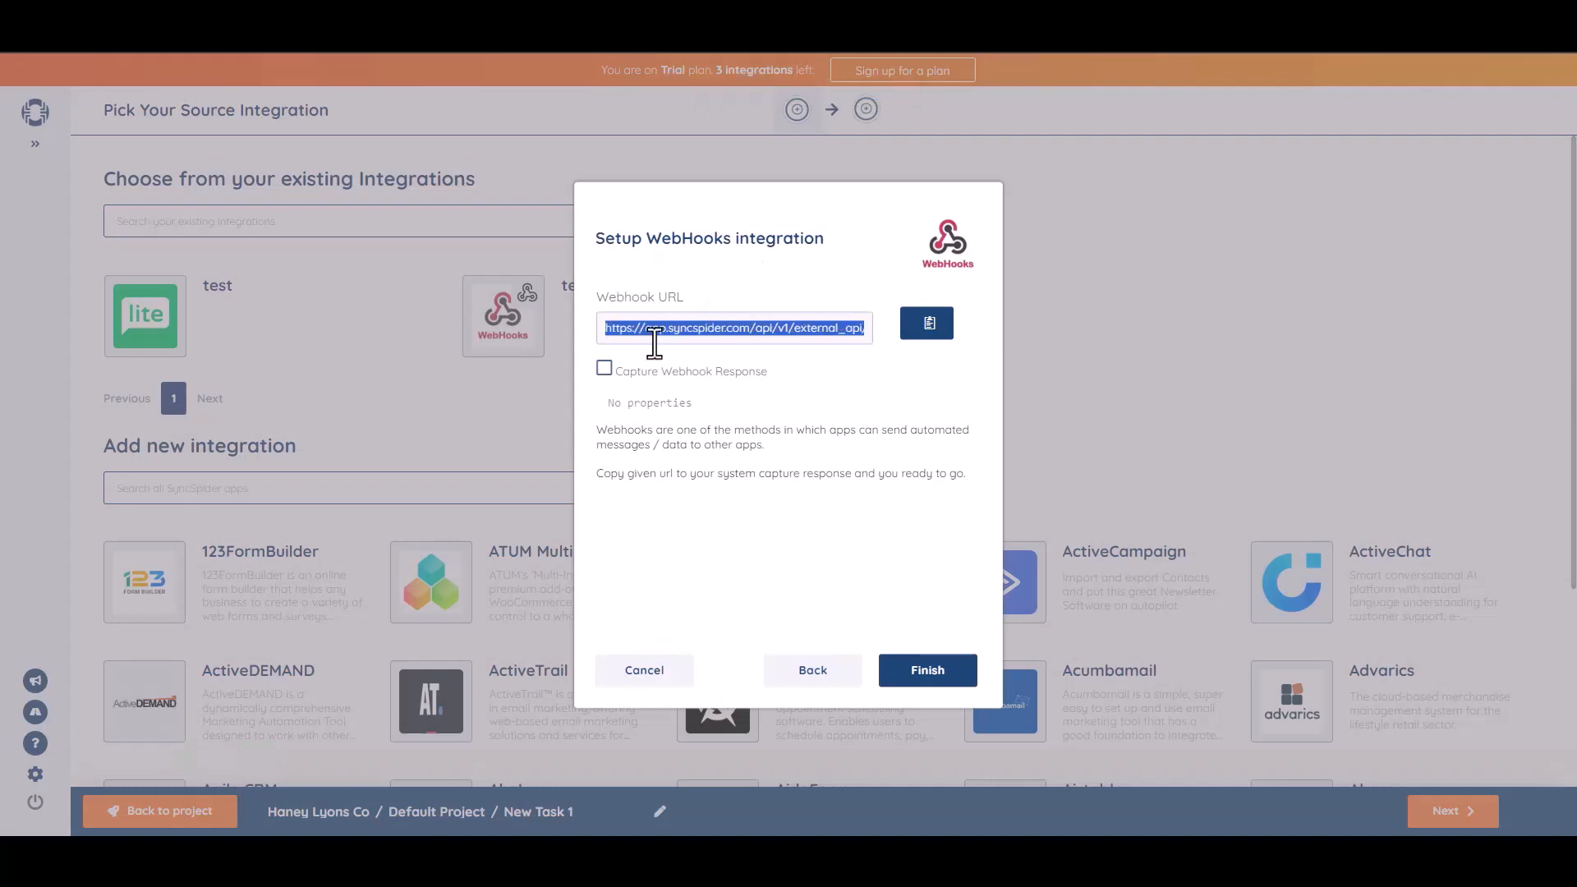
left_click(605, 368)
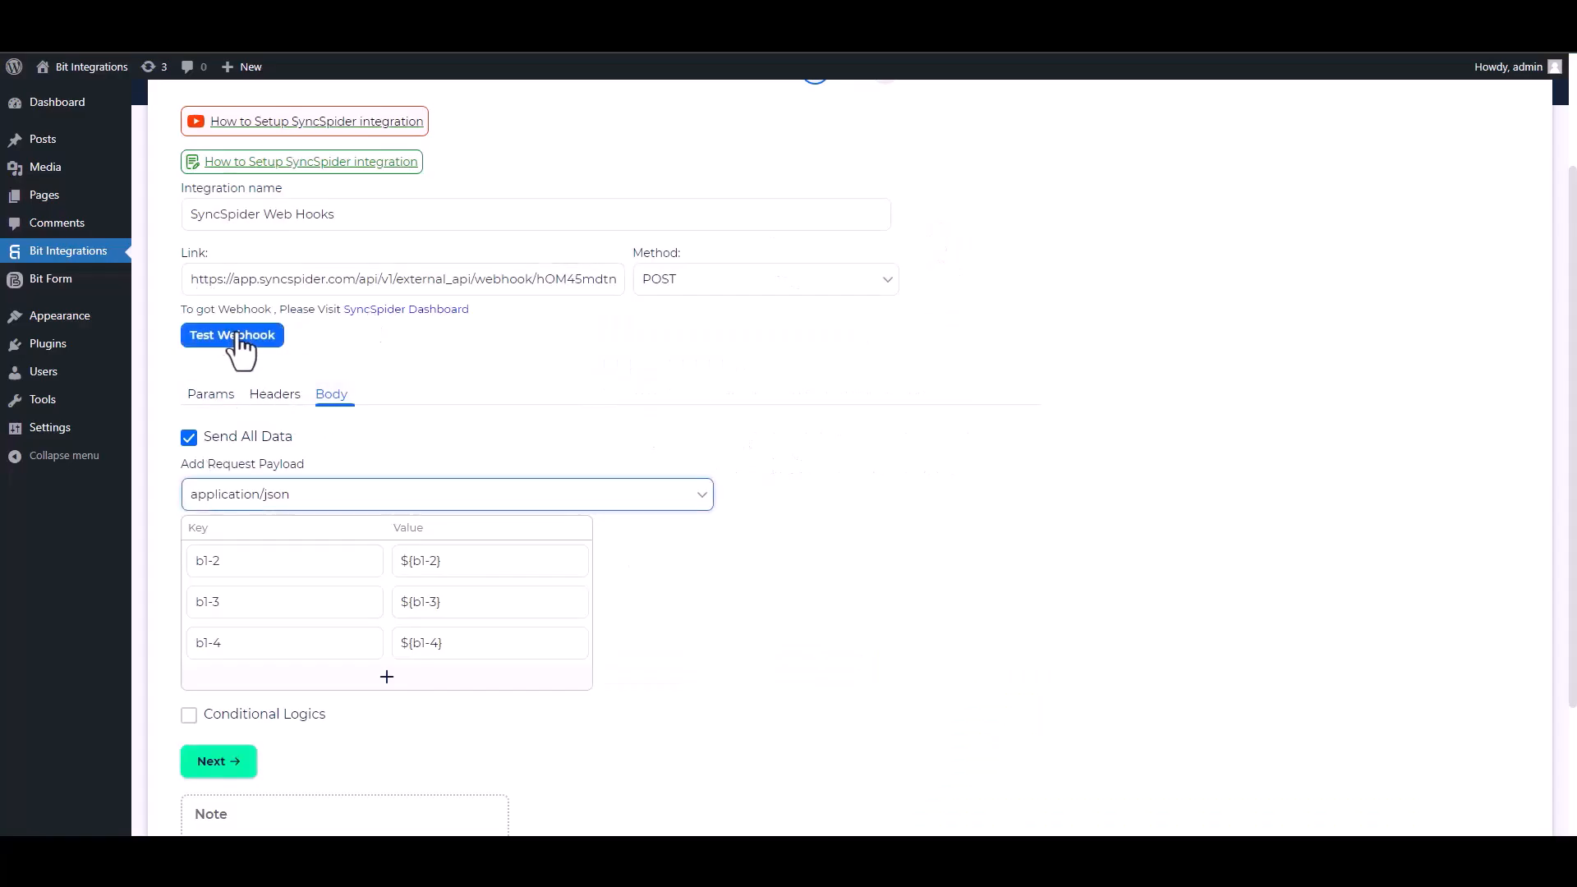
Test the webhook, leave conditional logic off, and finish and save the integration
left_click(239, 339)
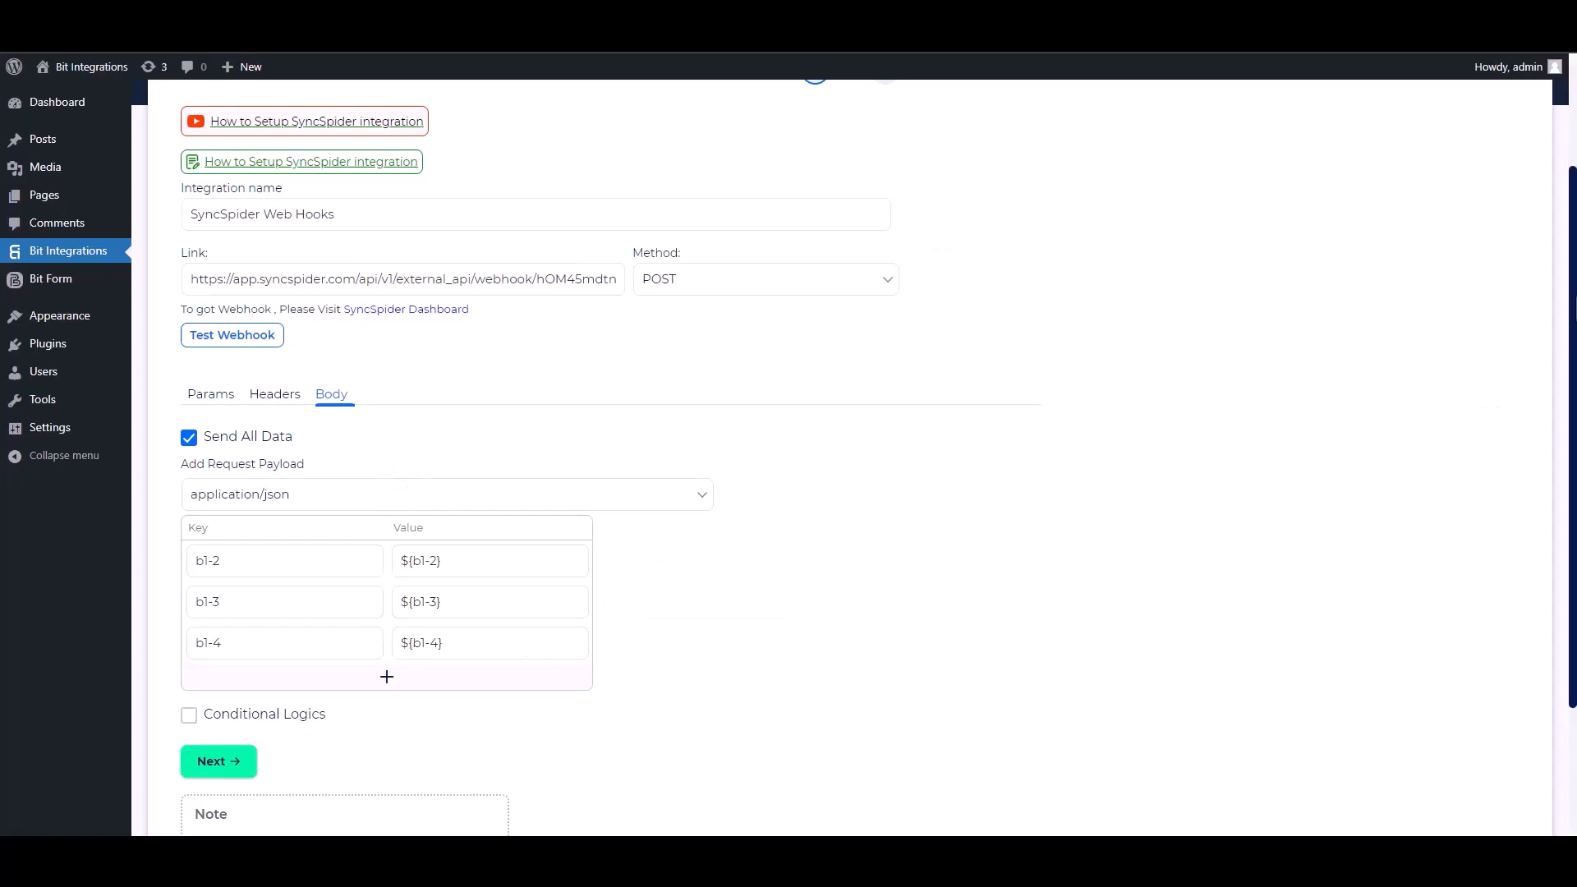
scroll(384, 670, "down", 3)
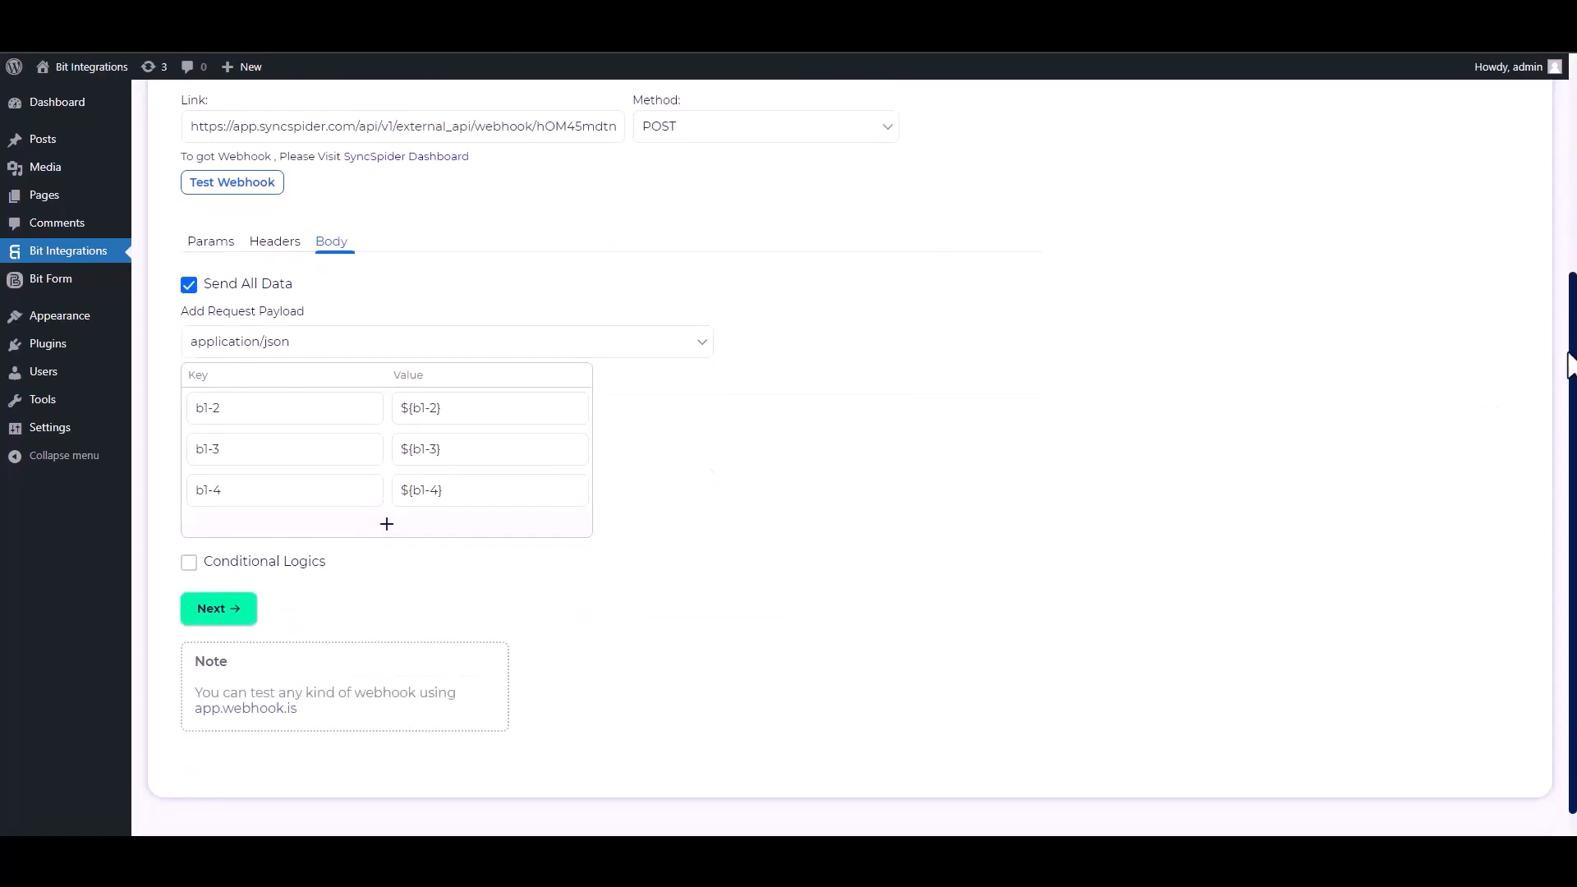
left_click(189, 560)
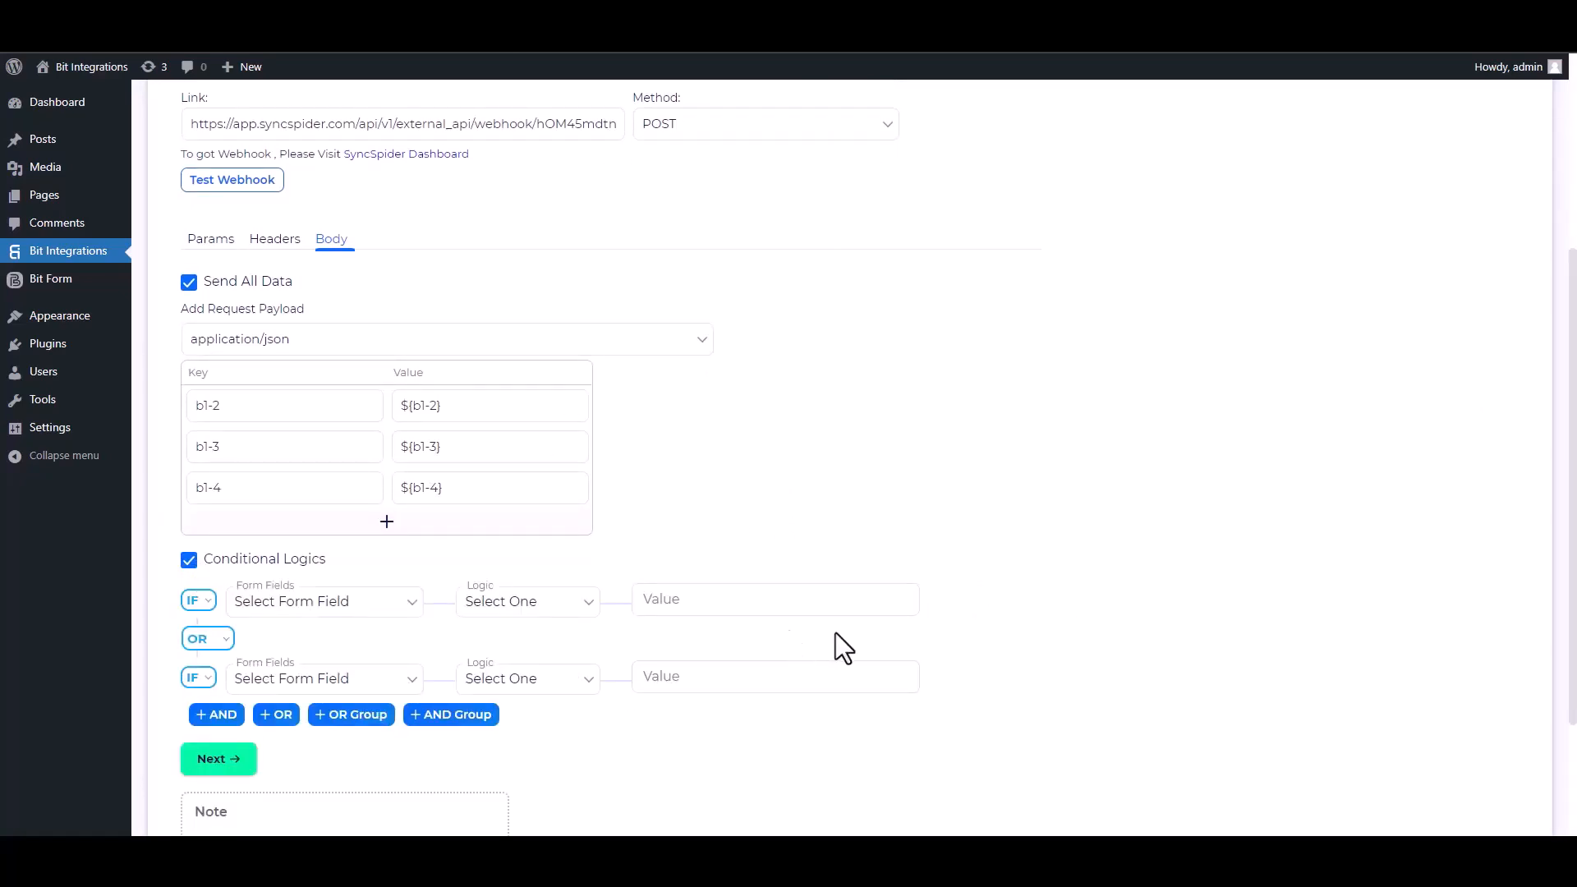
left_click(193, 562)
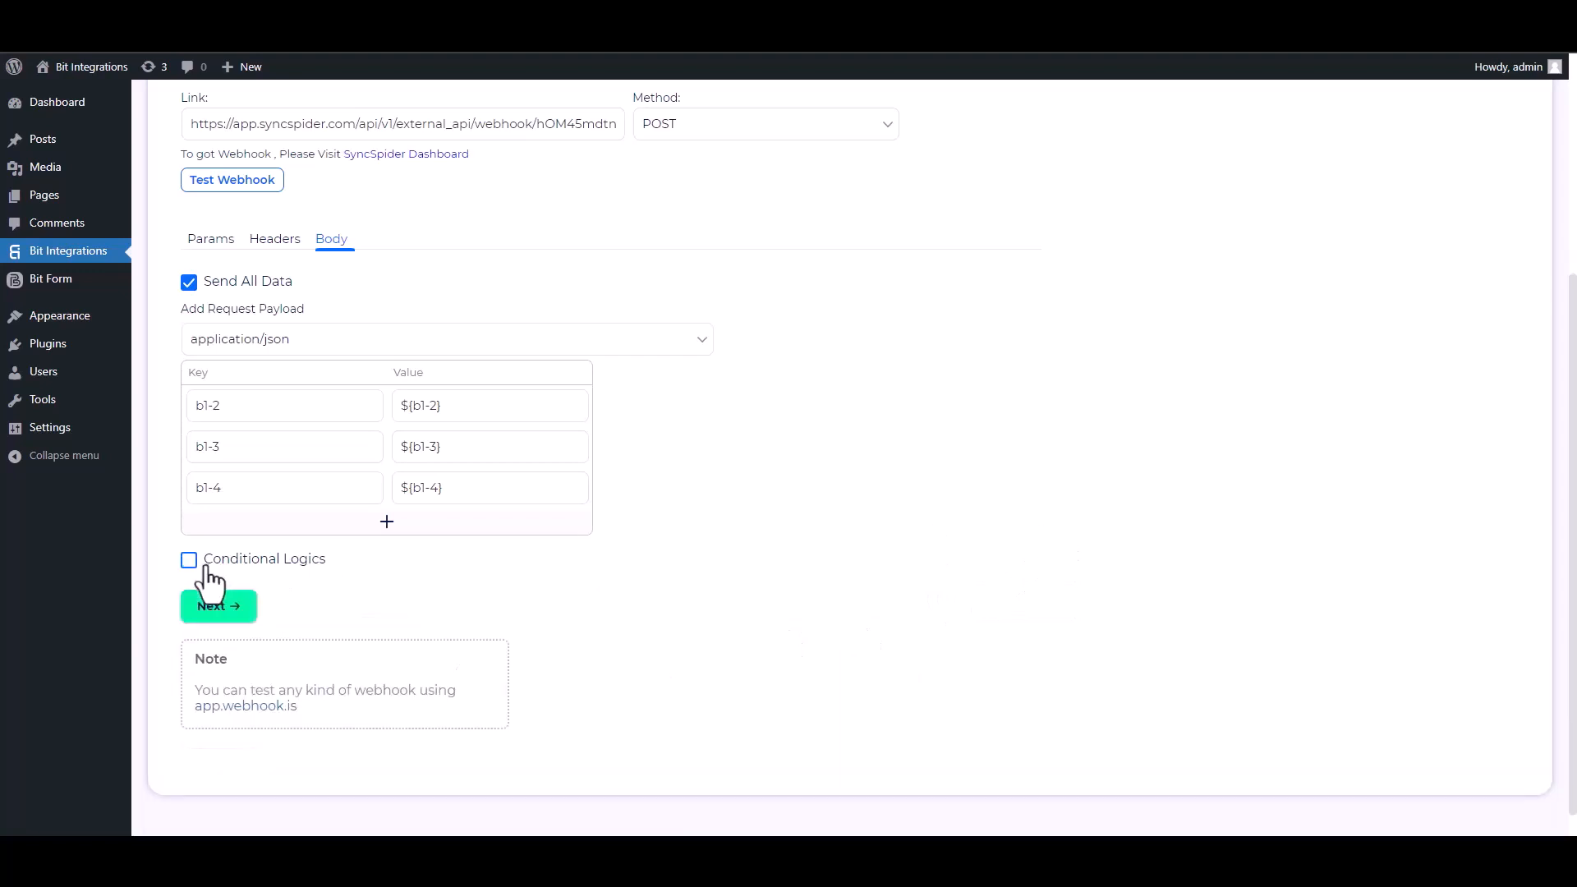
left_click(244, 618)
left_click(813, 330)
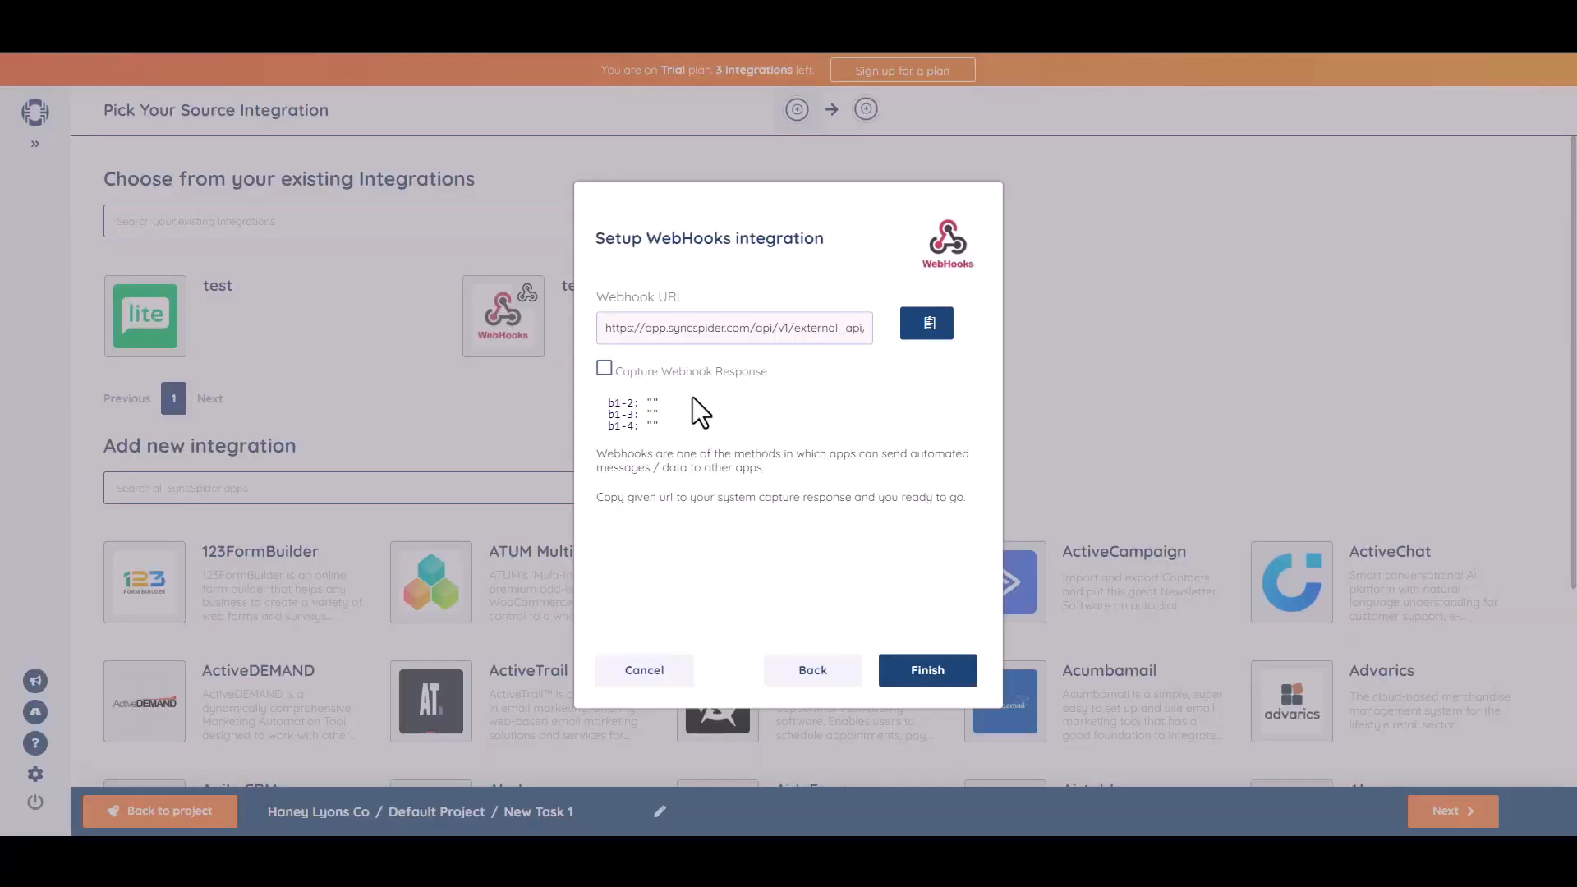
Finish the WebHooks source setup with captured fields b1-2, b1-3 and b1-4
left_click(924, 672)
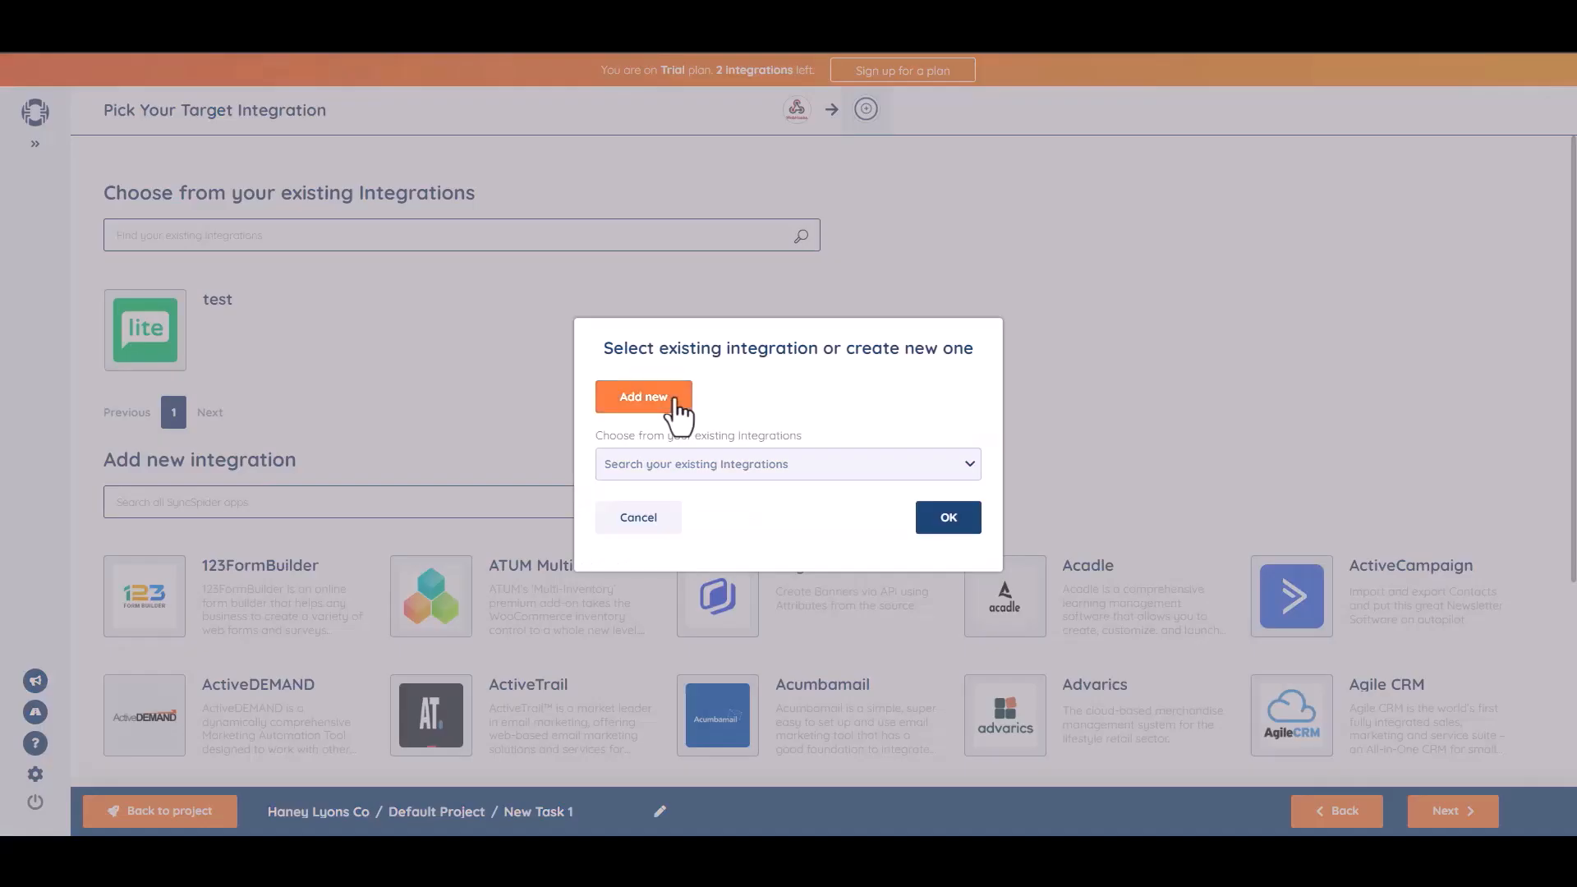
Add MailerLite as a new SyncSpider target, connecting it with the pasted MailerLite API key
left_click(675, 400)
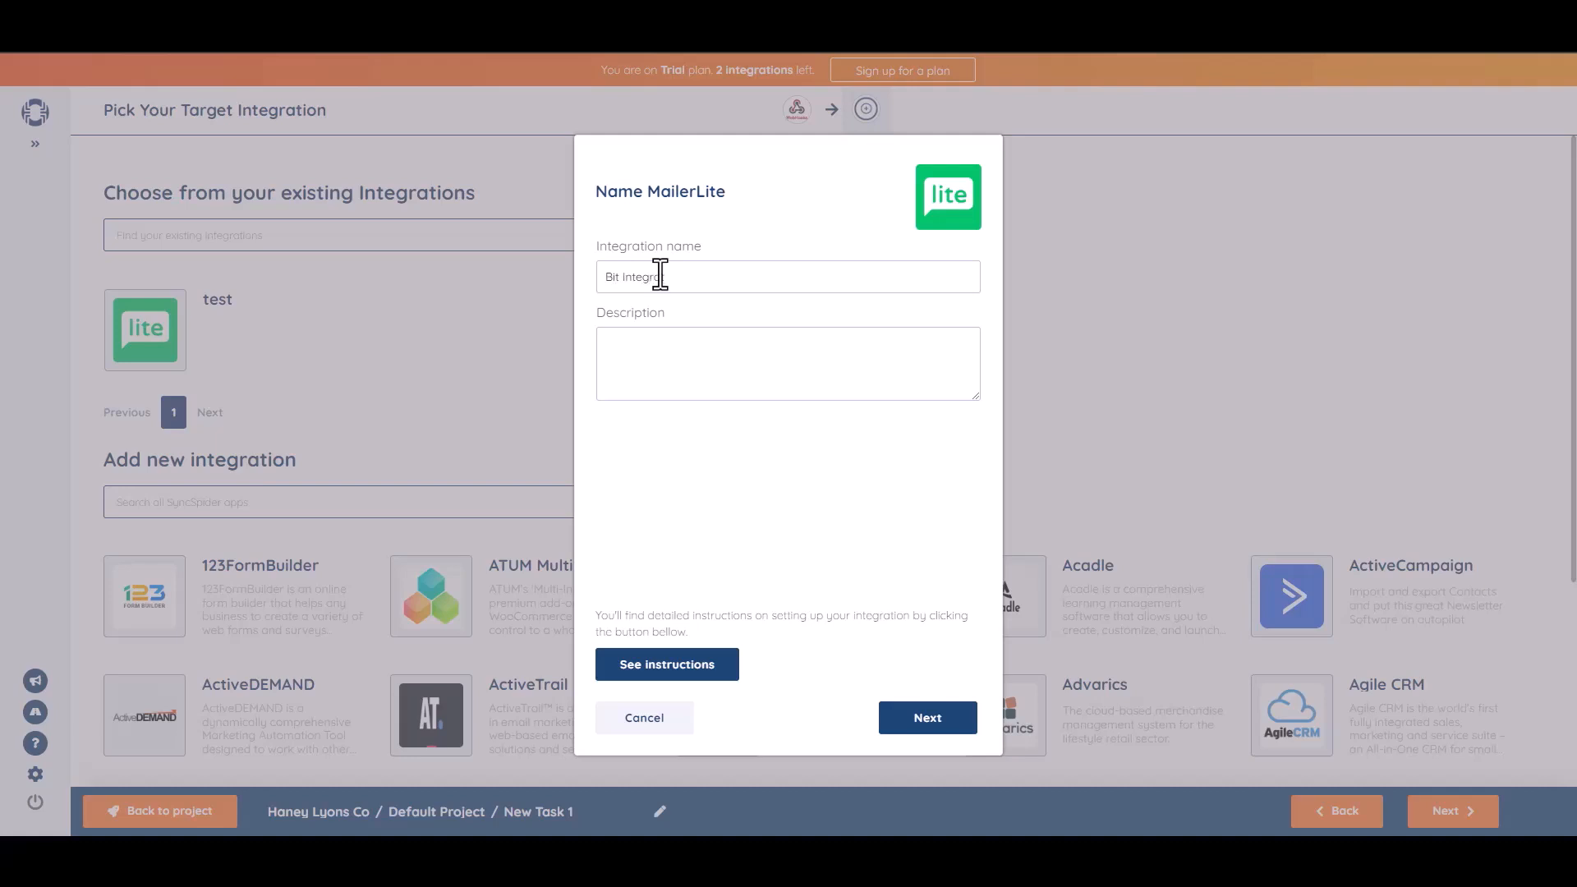
type("tions")
left_click(926, 721)
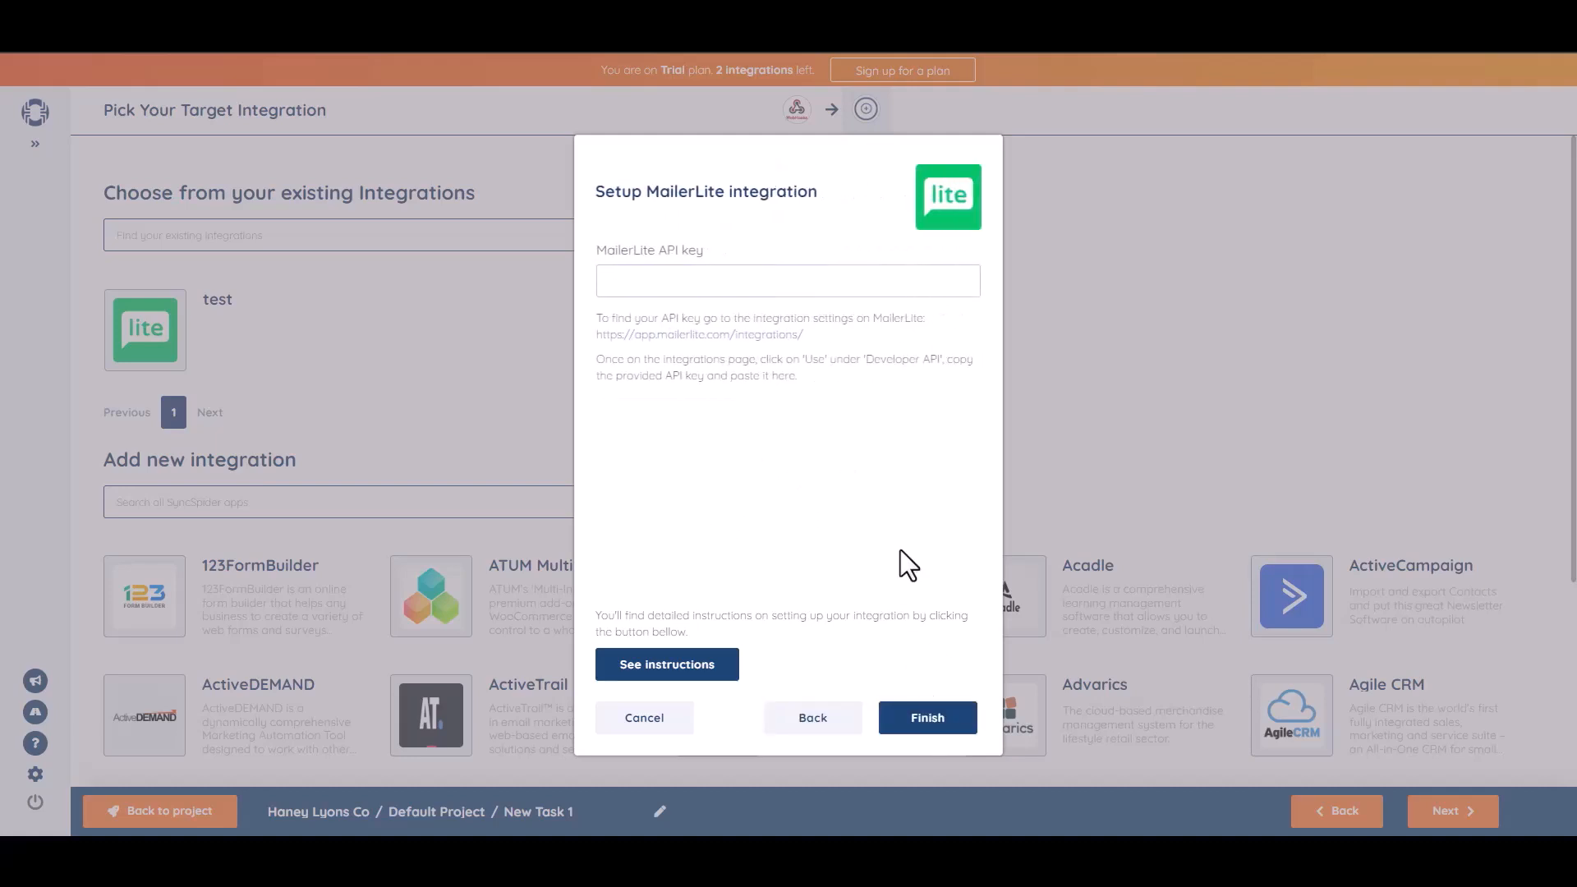
left_click(703, 284)
key("ctrl+v")
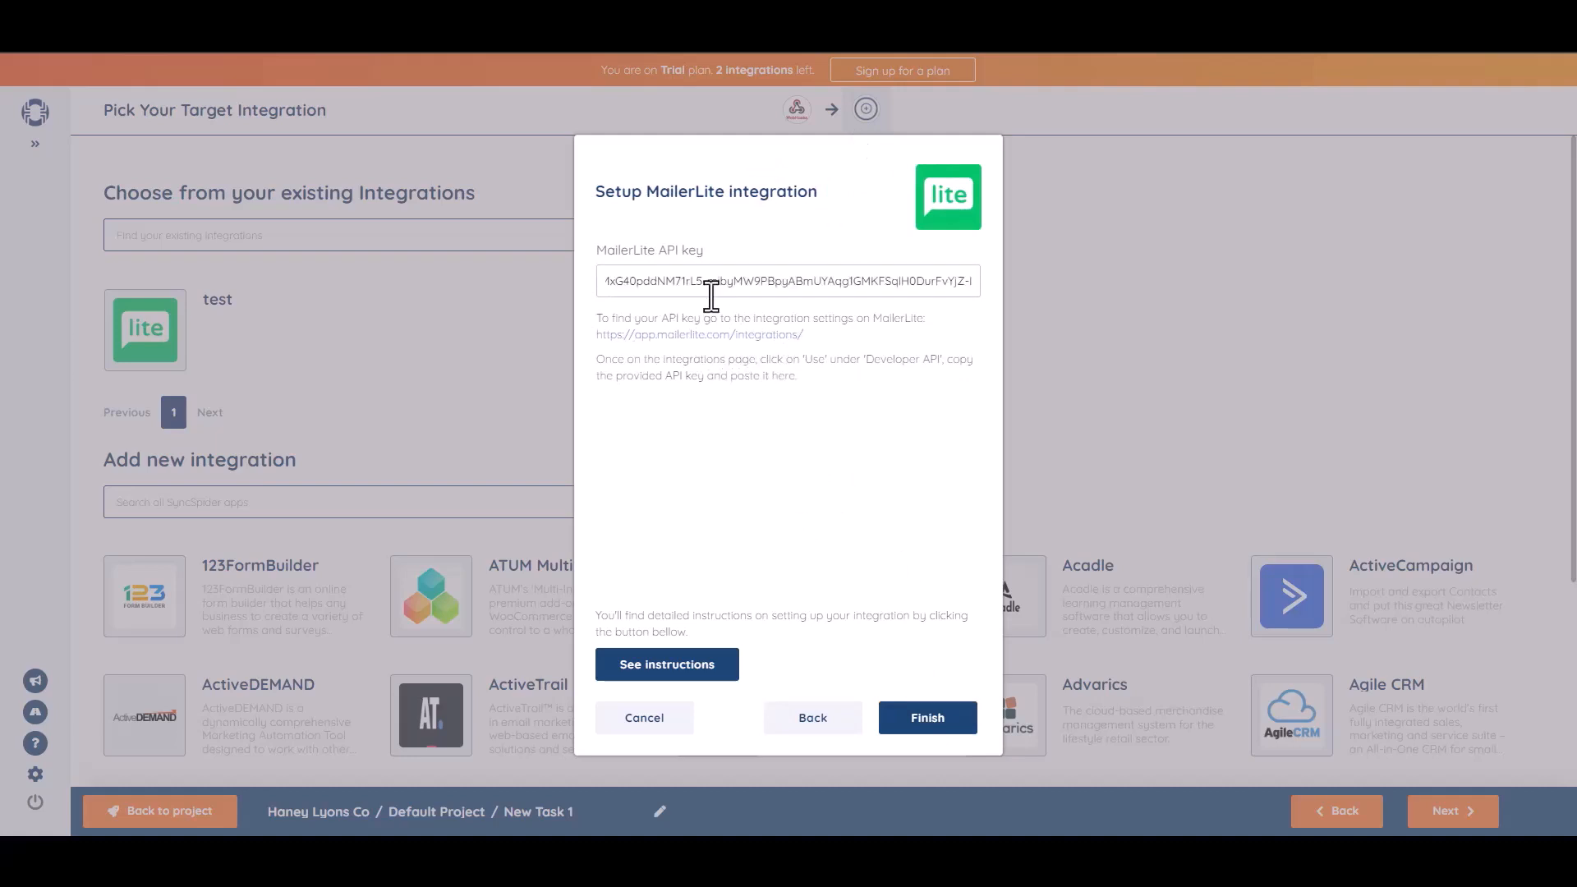
left_click(936, 735)
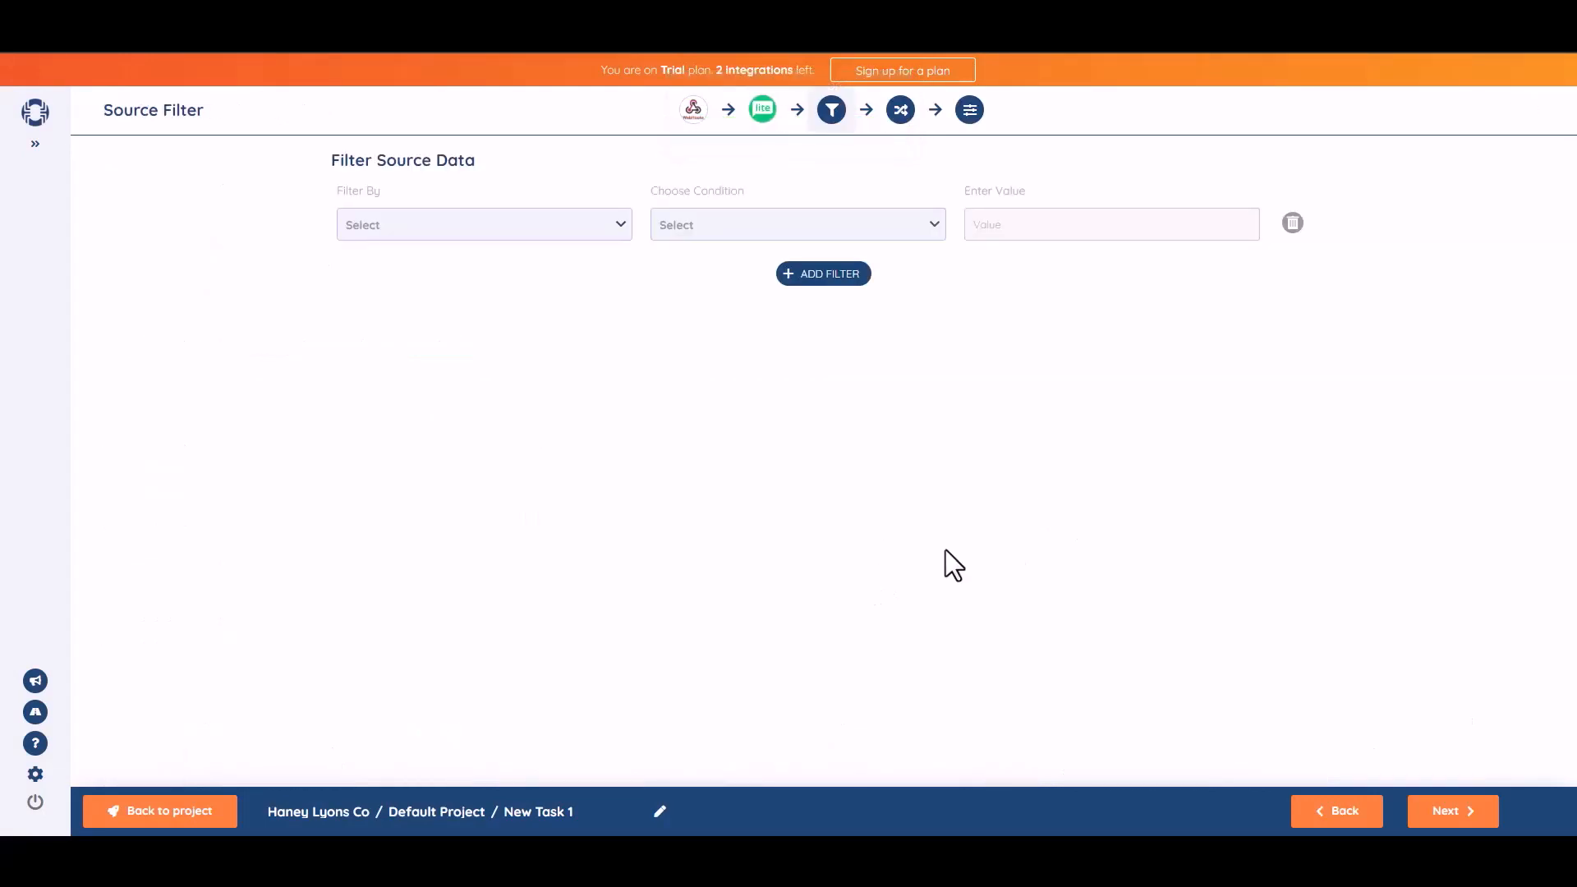
Map source field b1-2 to the subscriber Name and b1-3 to Email
left_click(1453, 815)
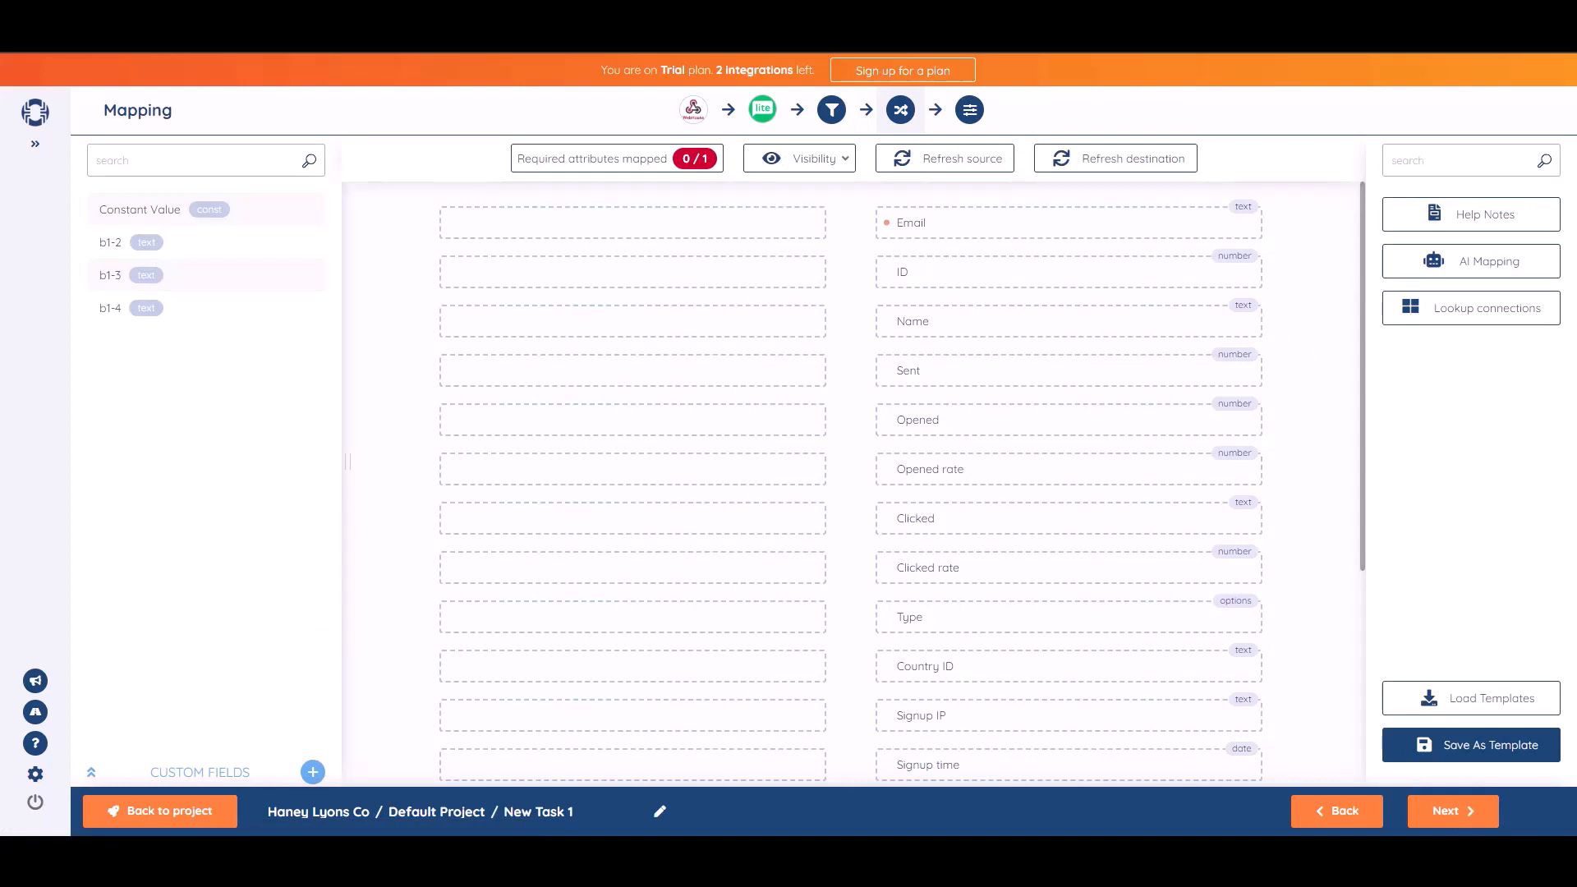
left_click_drag(186, 244, 687, 320)
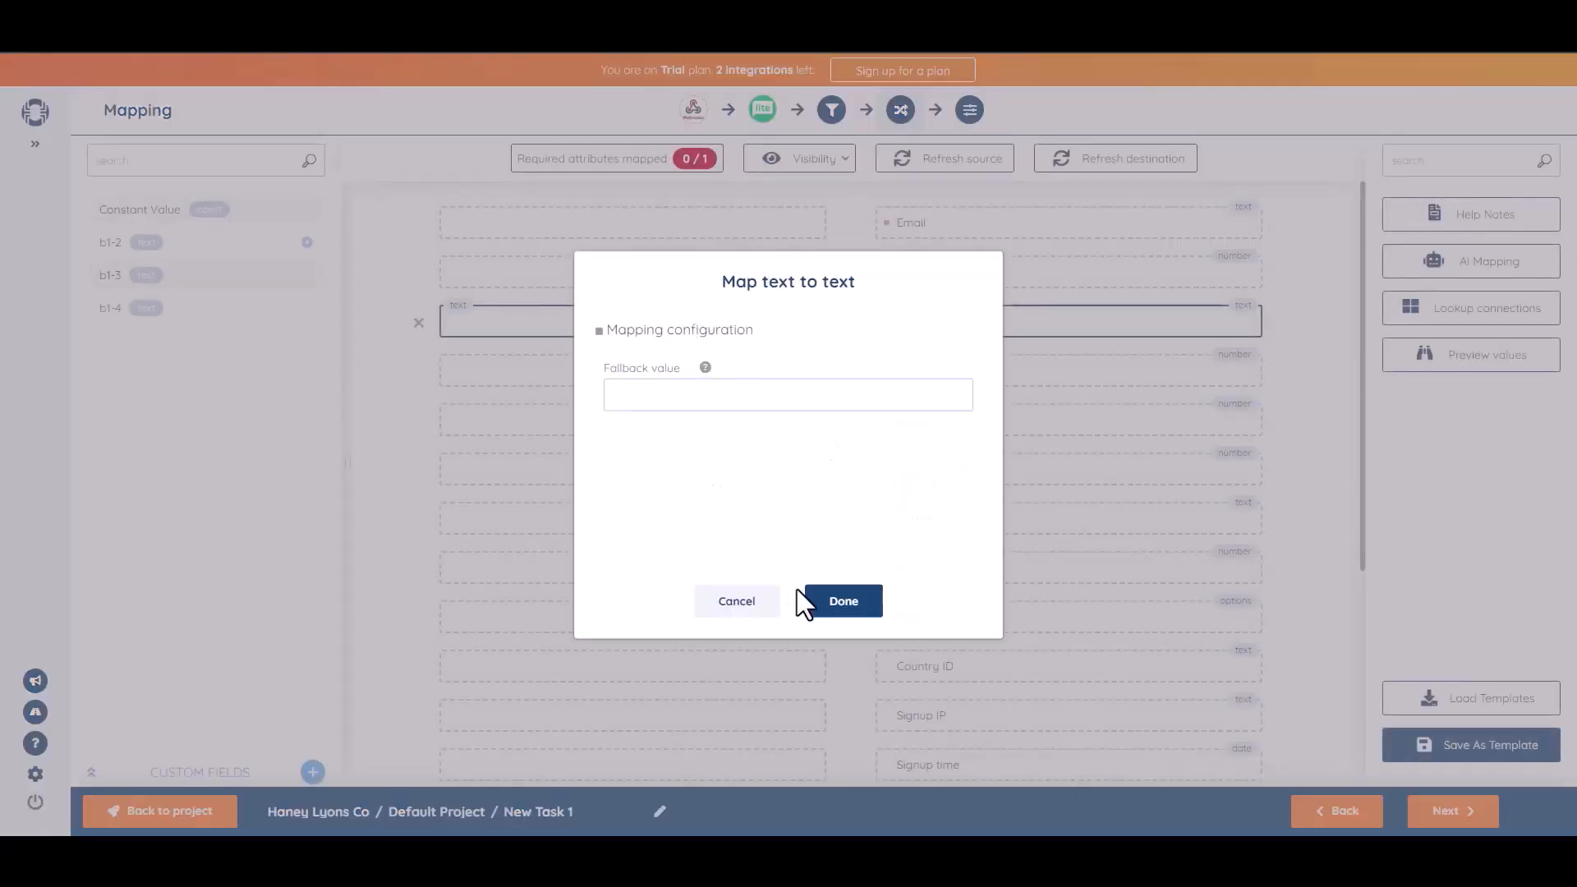
left_click(805, 601)
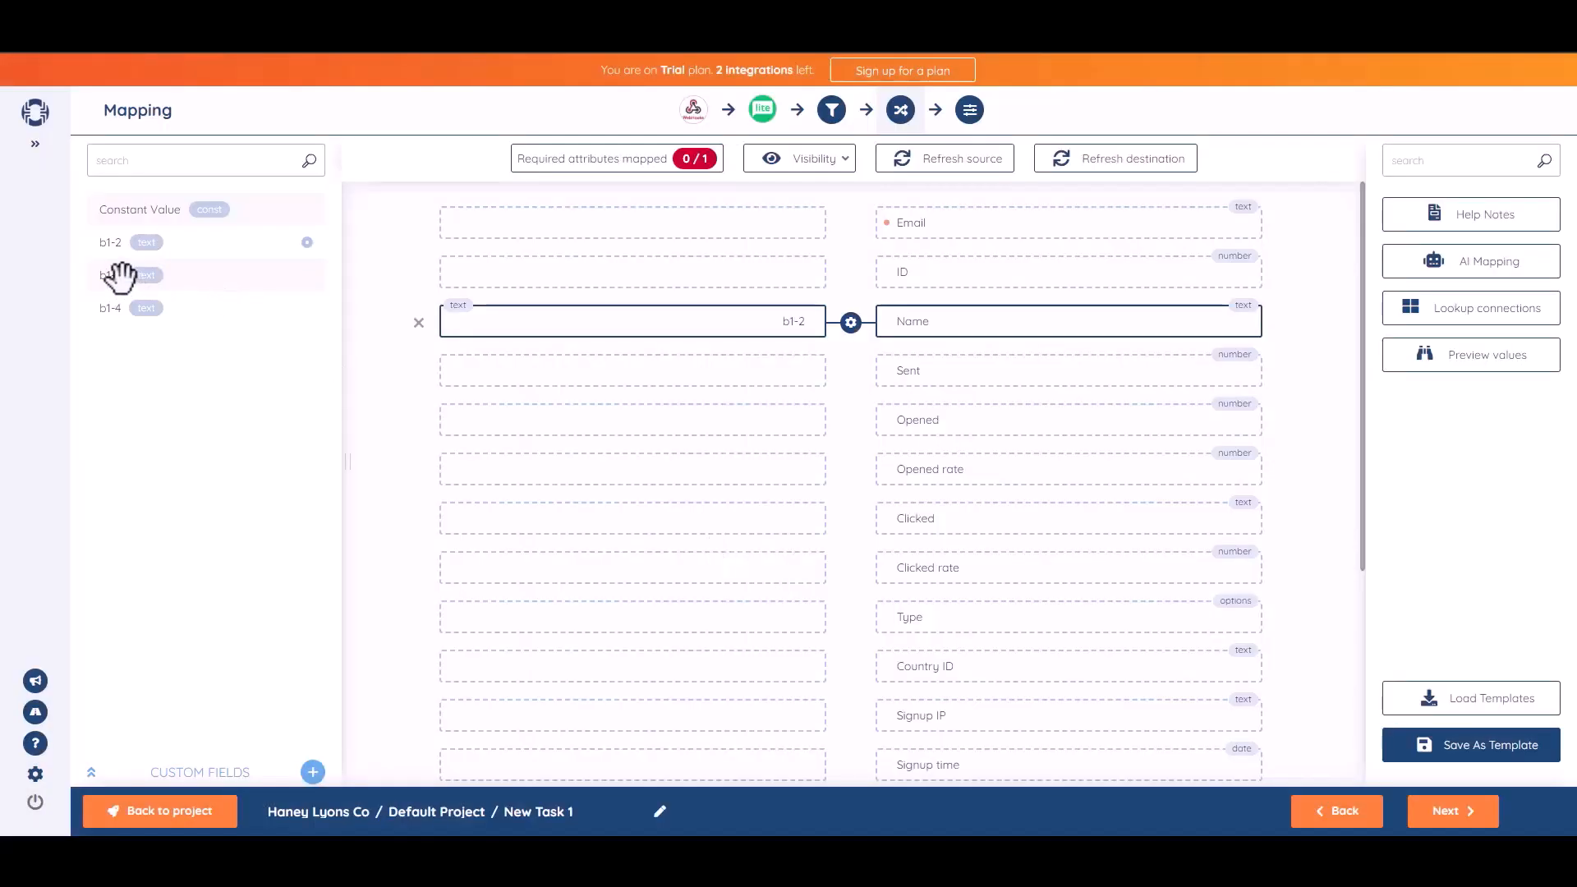
left_click_drag(115, 277, 659, 222)
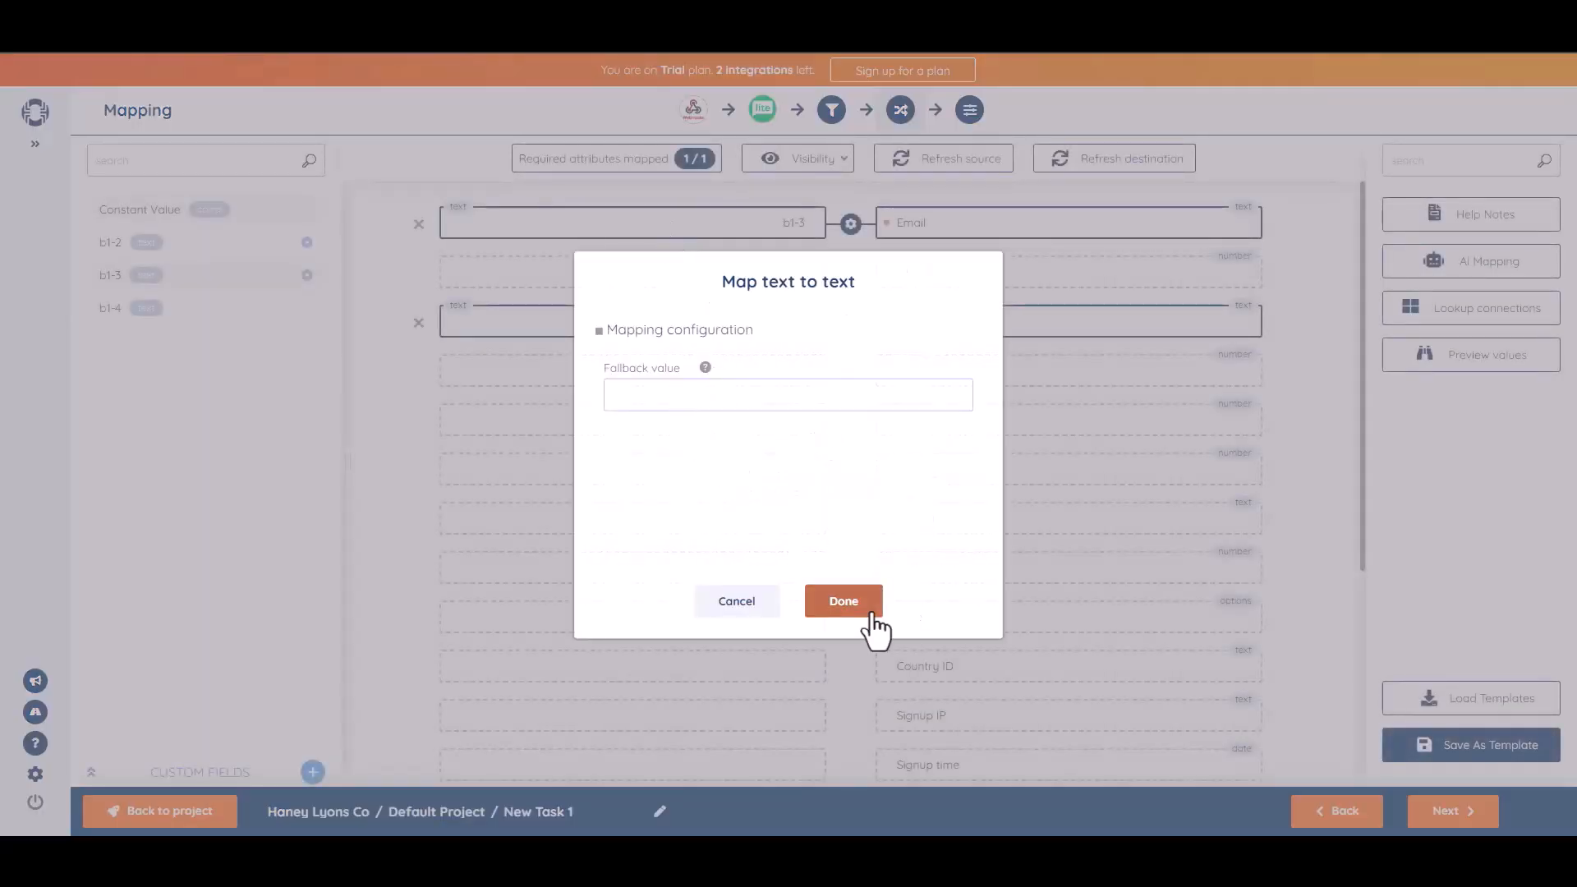
left_click(863, 608)
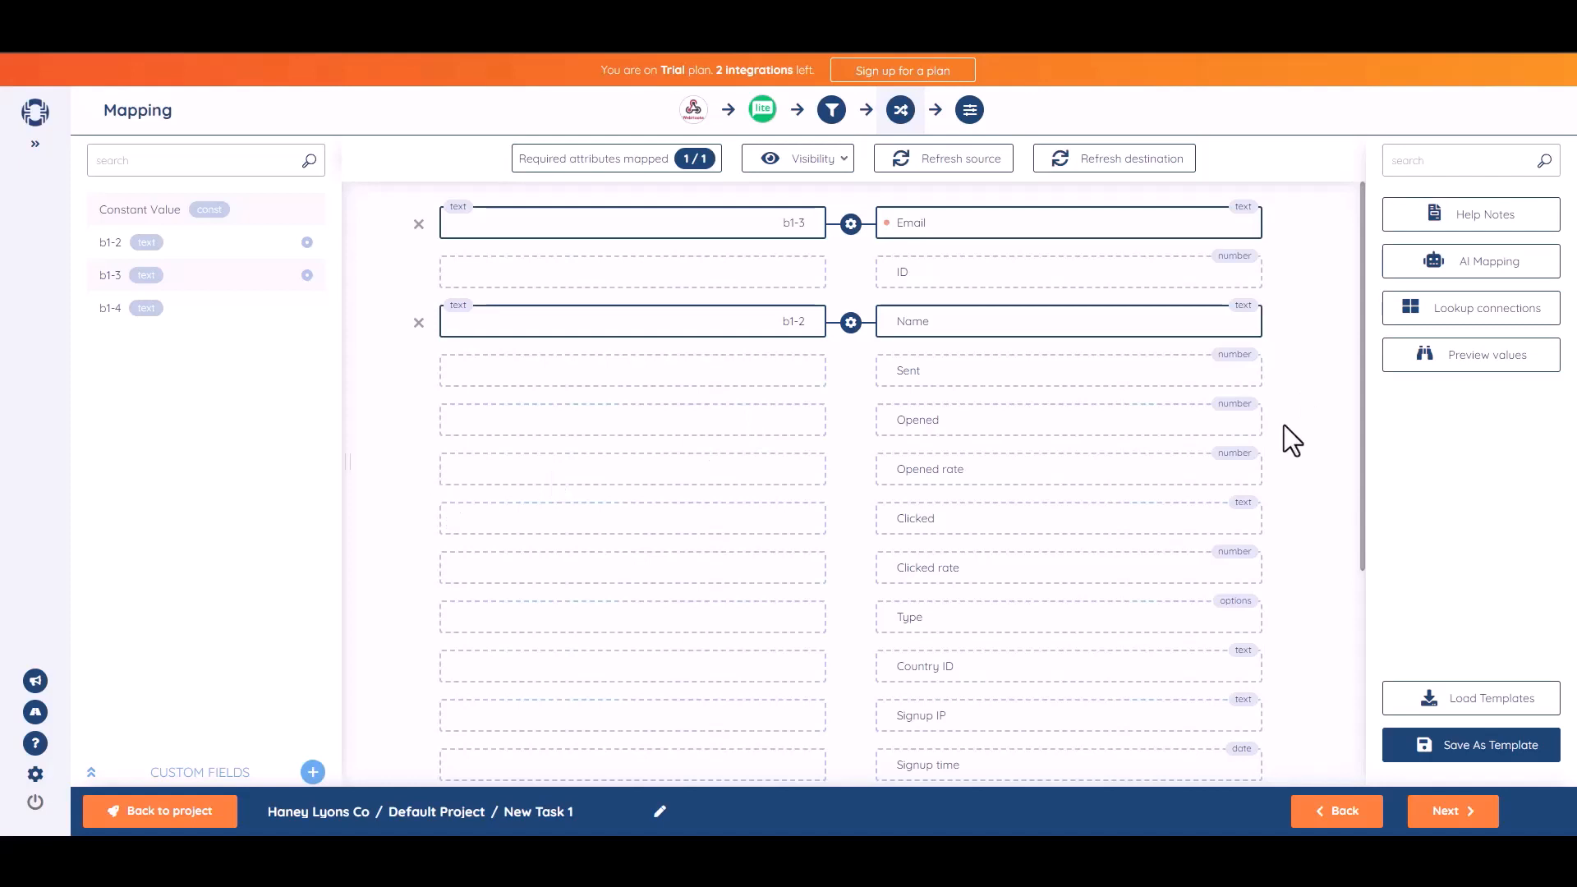
left_click(1451, 814)
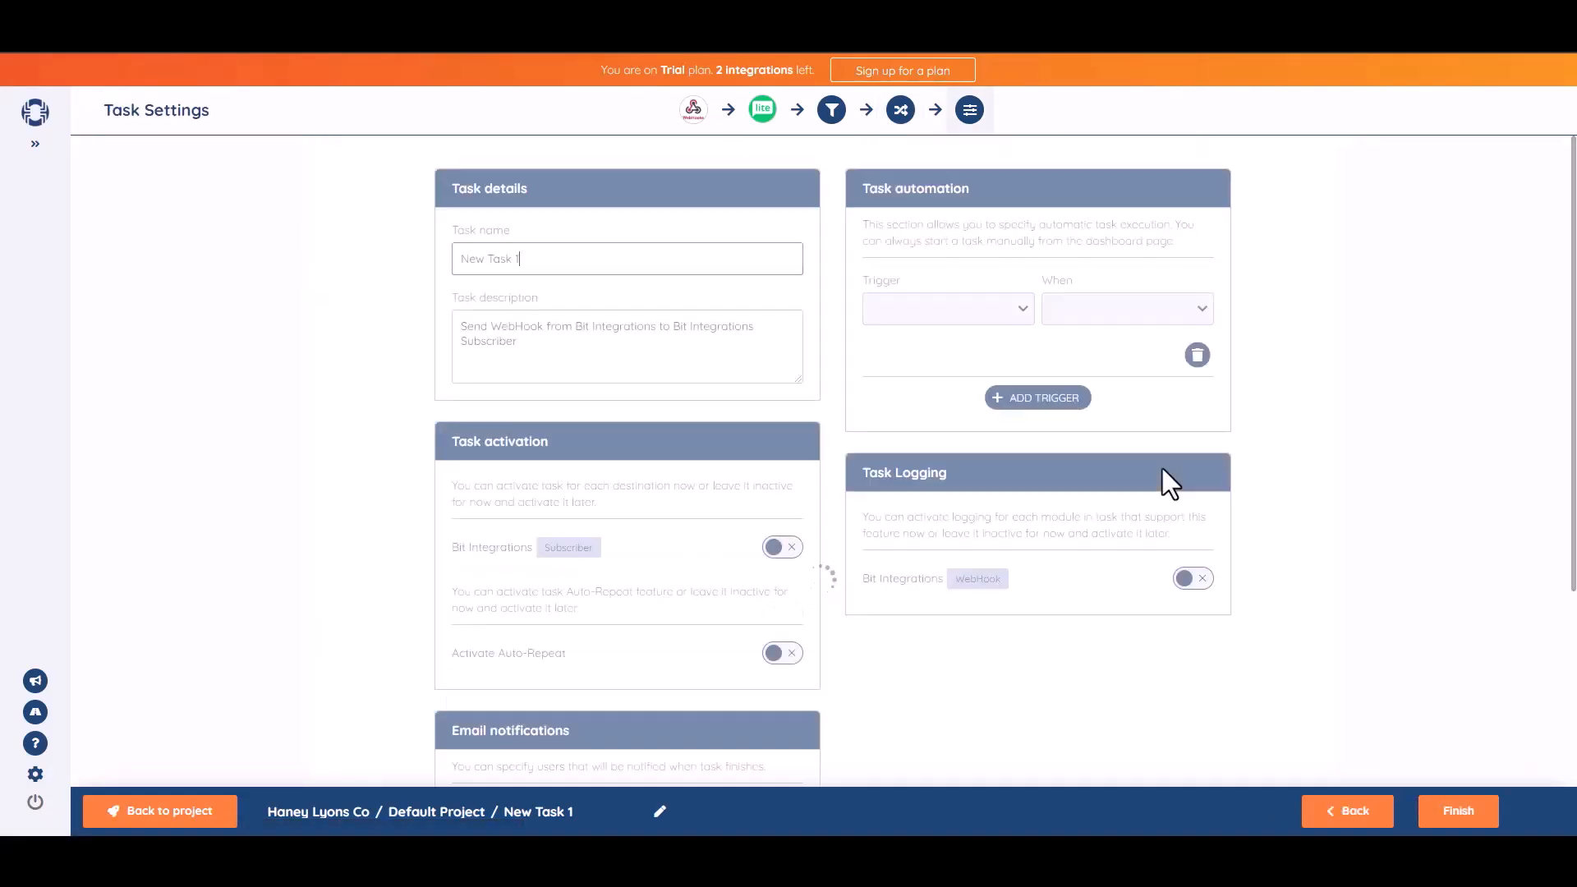
Rename the task to 'Bit Integrations', switch on its Subscriber activation, and save it
triple_click(570, 272)
type("Bit Integrations")
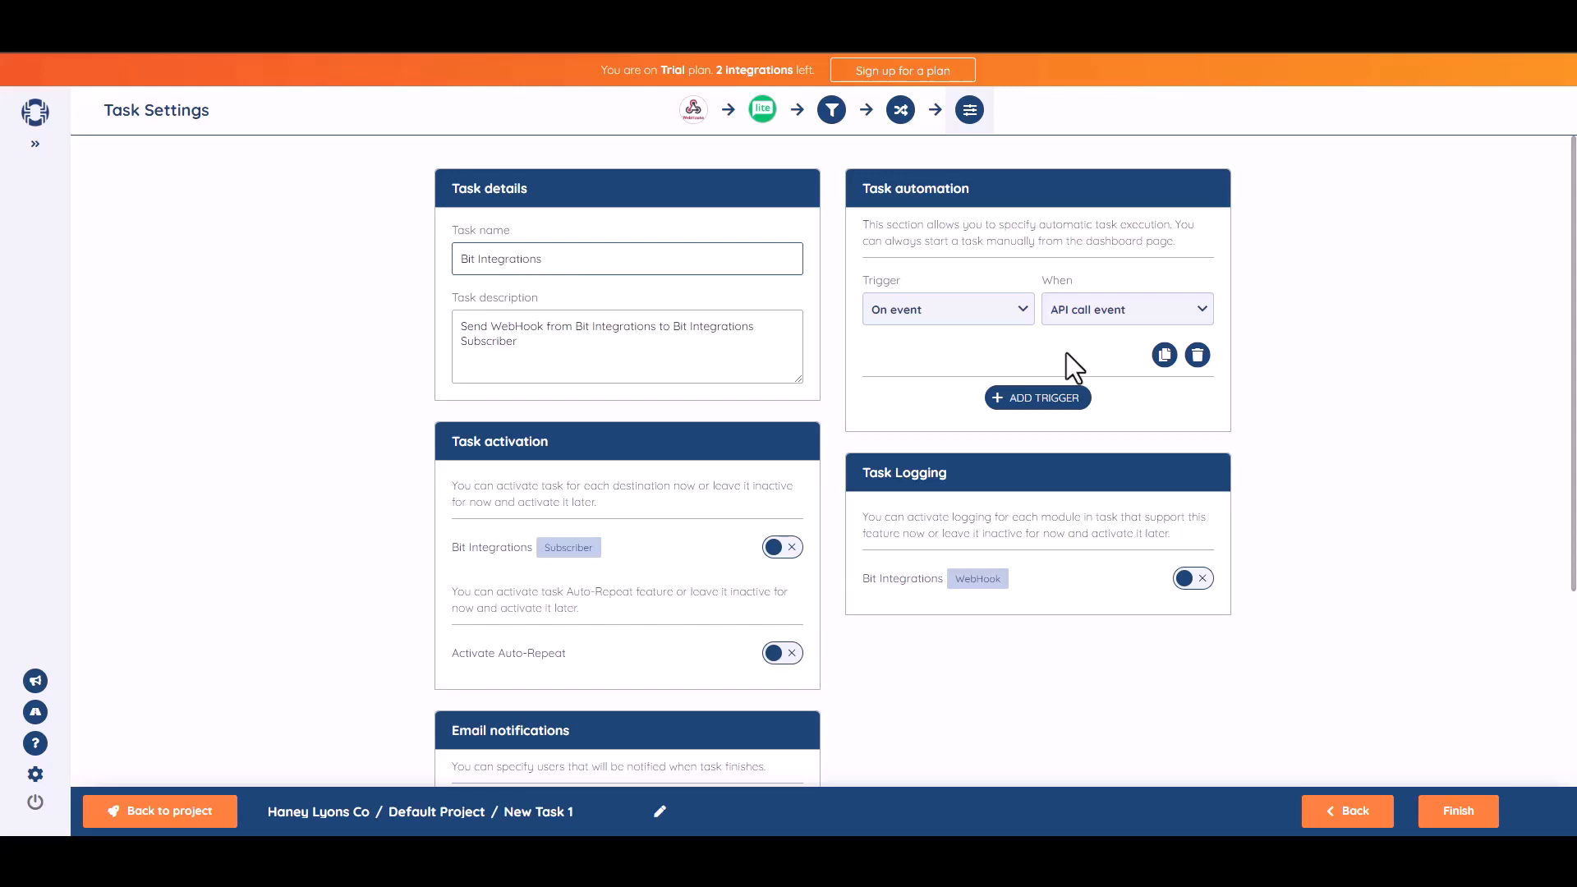
left_click(1451, 389)
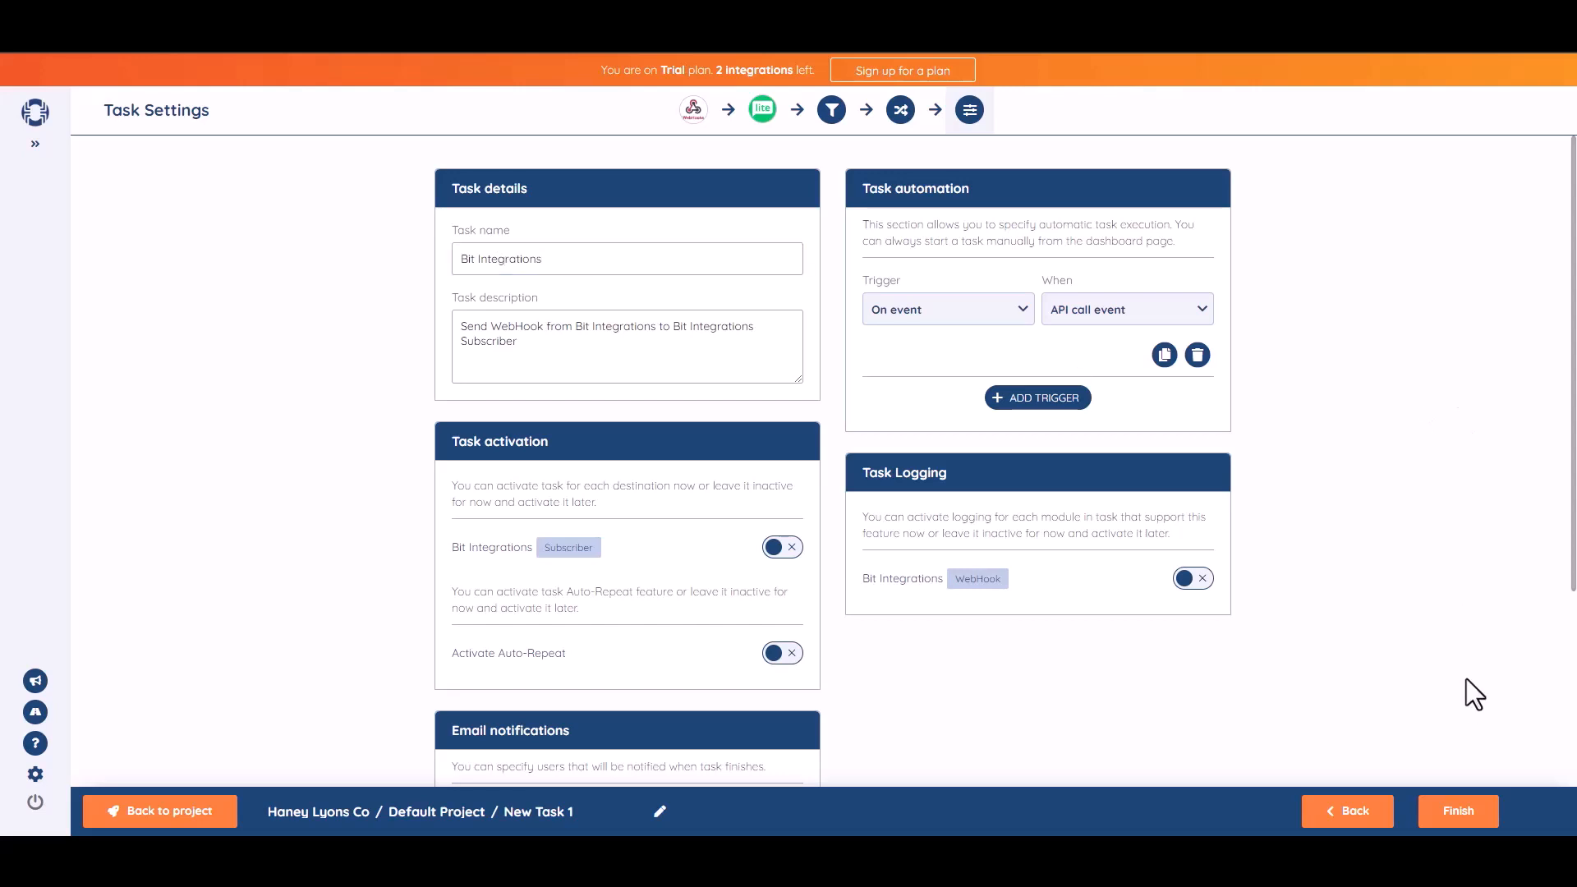
scroll(1451, 390, "down", 1)
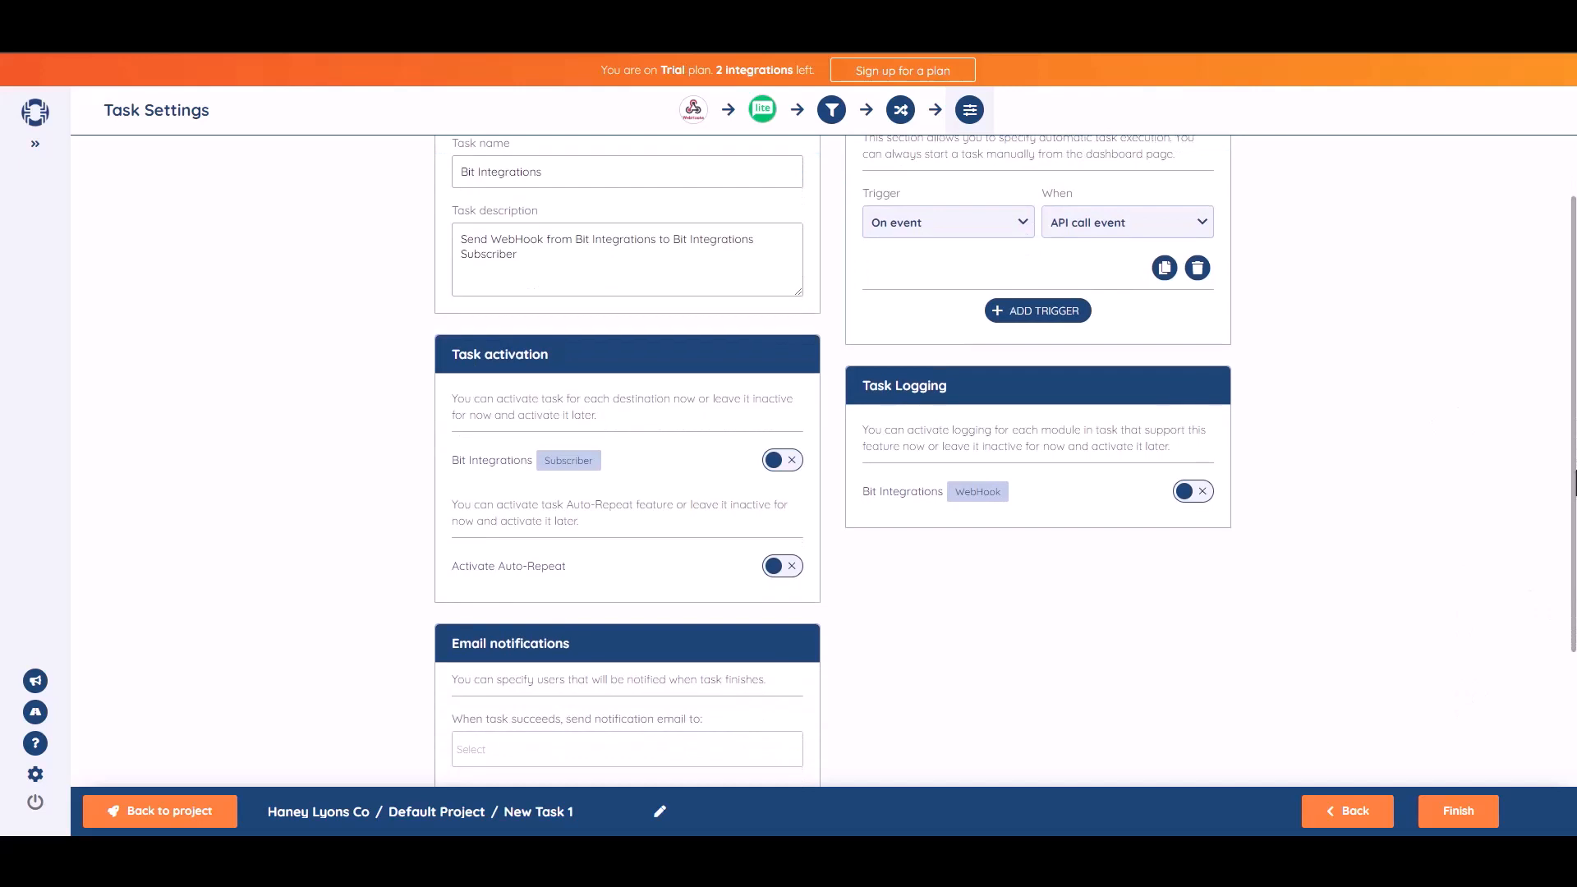
left_click(793, 470)
scroll(1542, 465, "down", 2)
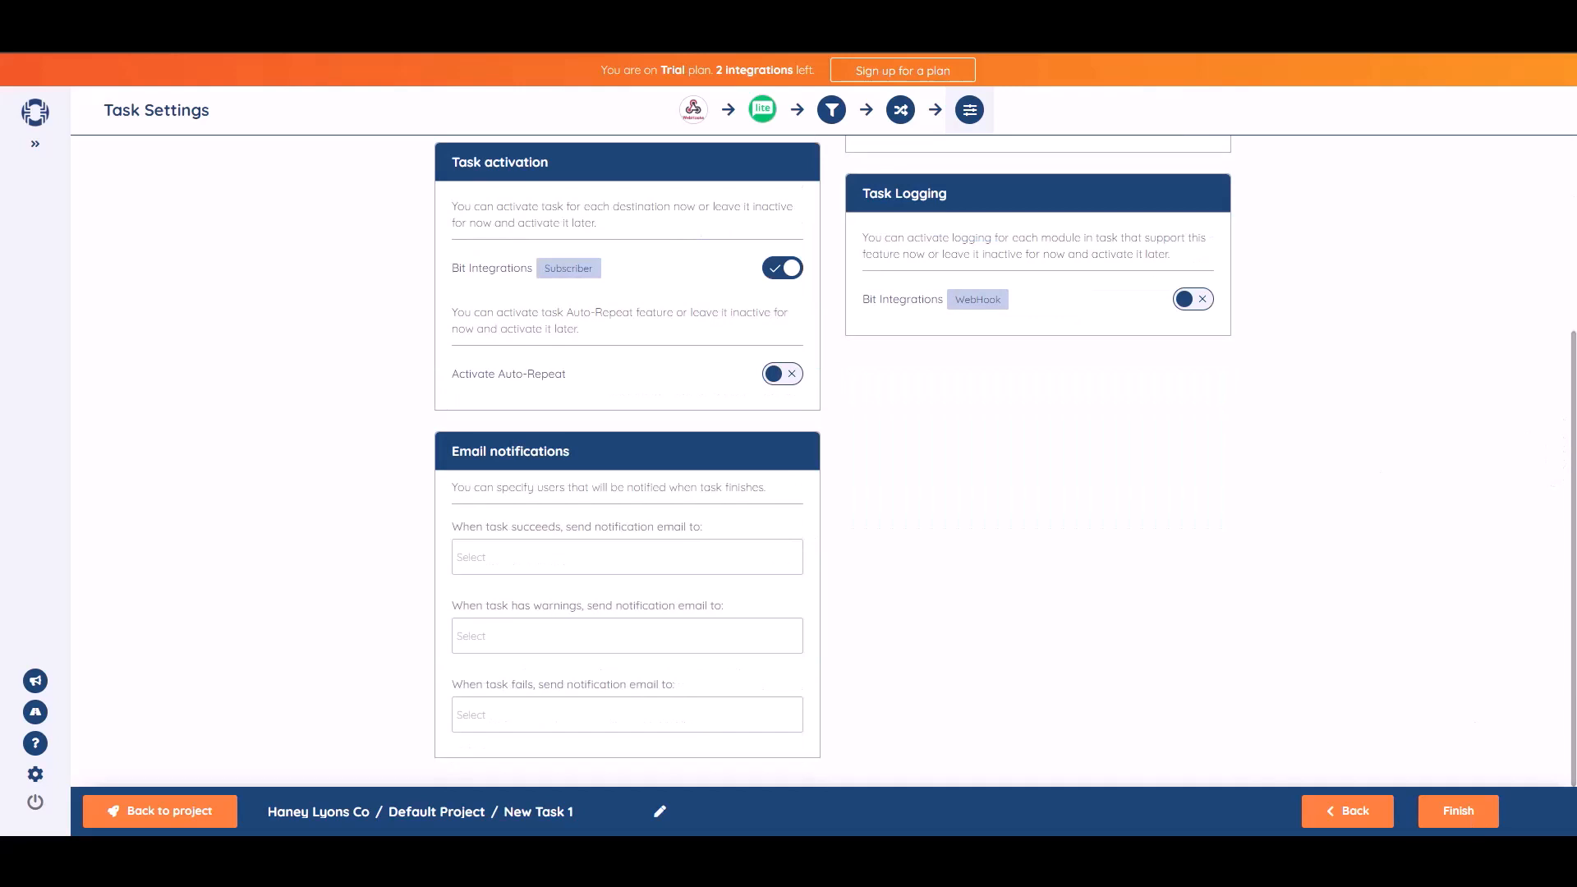
left_click(1465, 825)
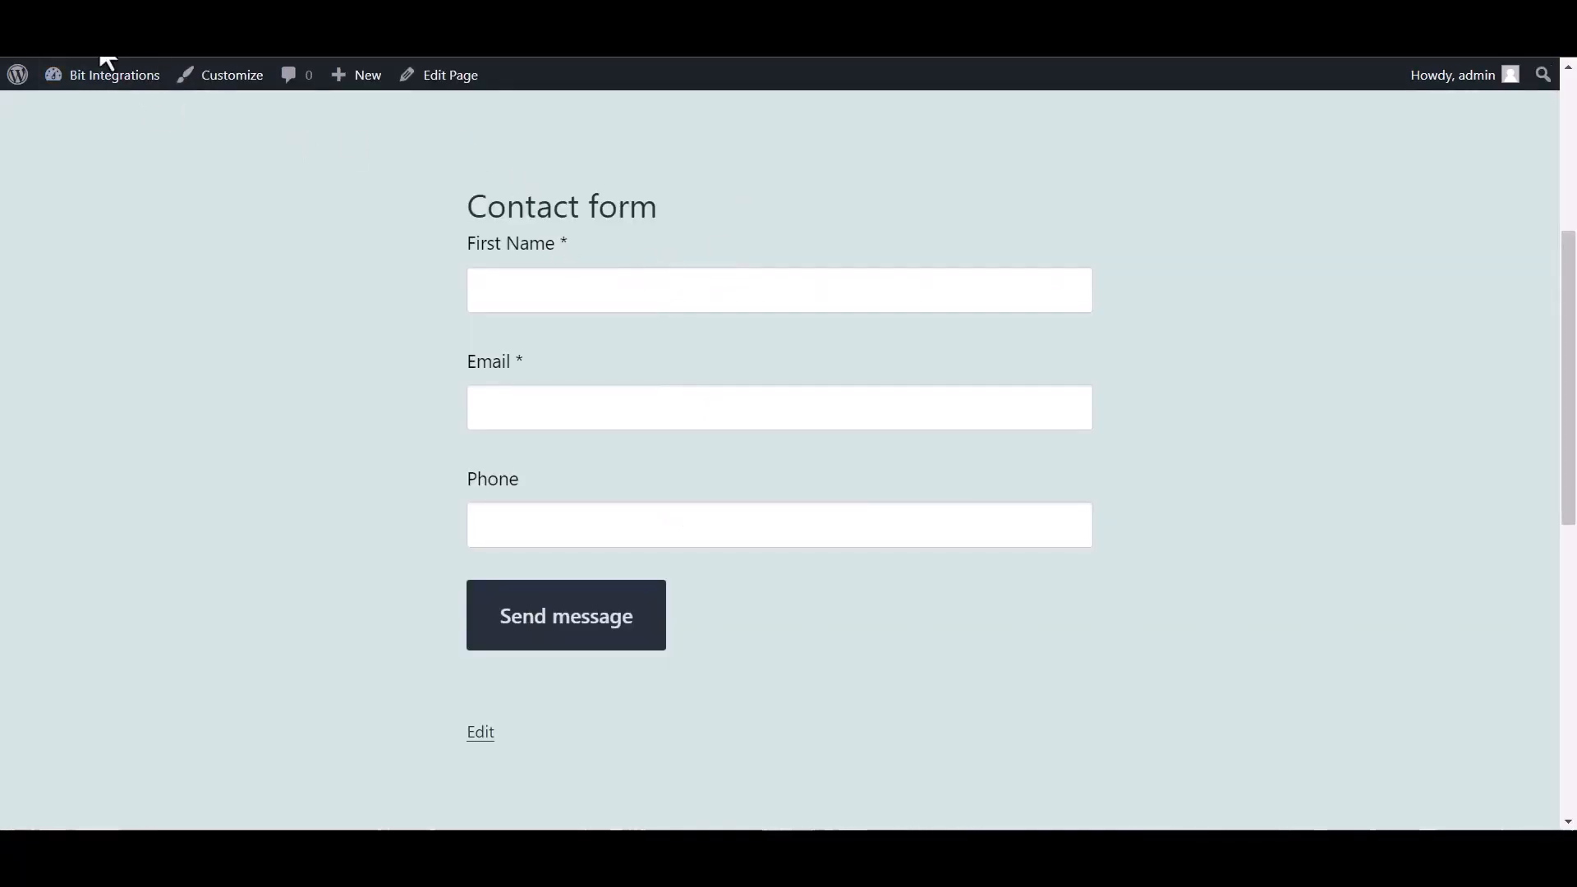
Submit the contact form with first name 'Bit Integrations', an e-mail address and a phone number
left_click(522, 297)
type("Bit Integrations")
left_click(525, 412)
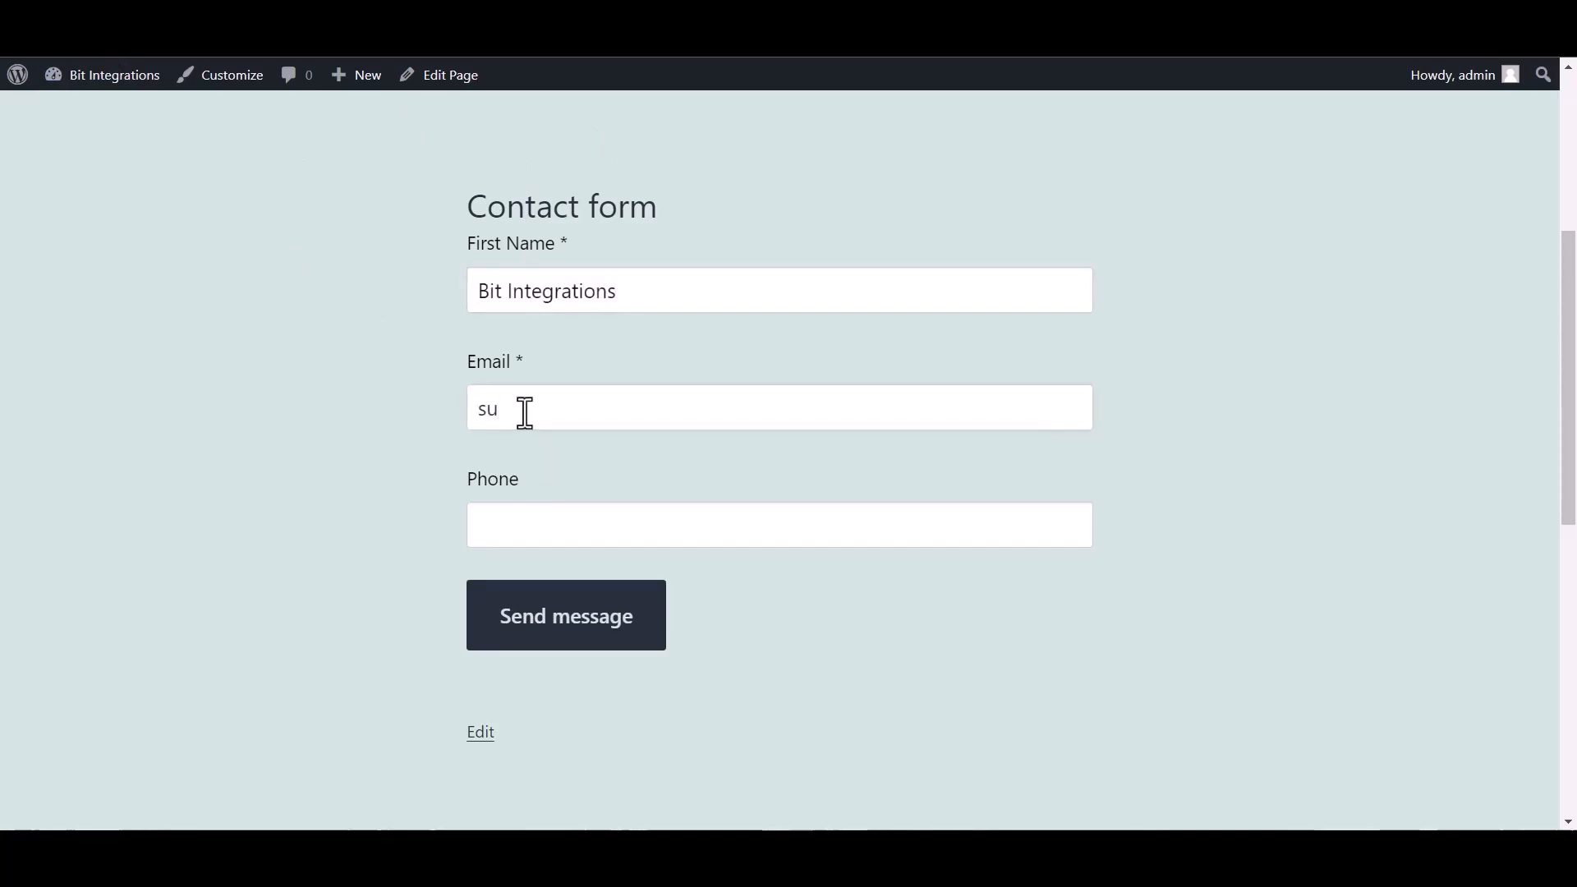
key("ctrl+plus")
left_click(612, 581)
type("444555666")
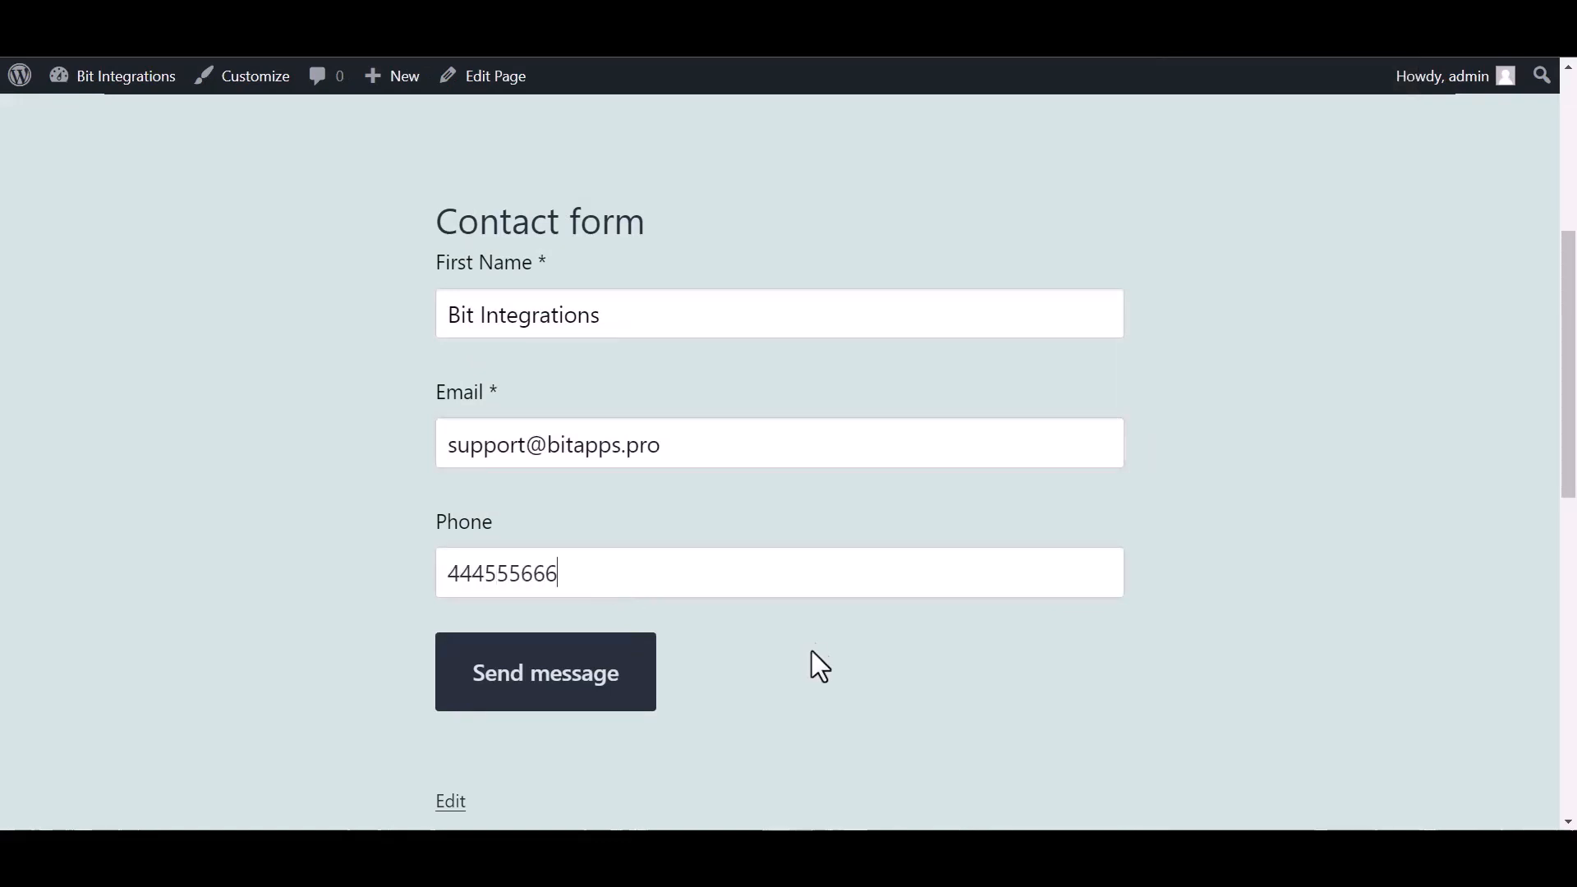
left_click(589, 697)
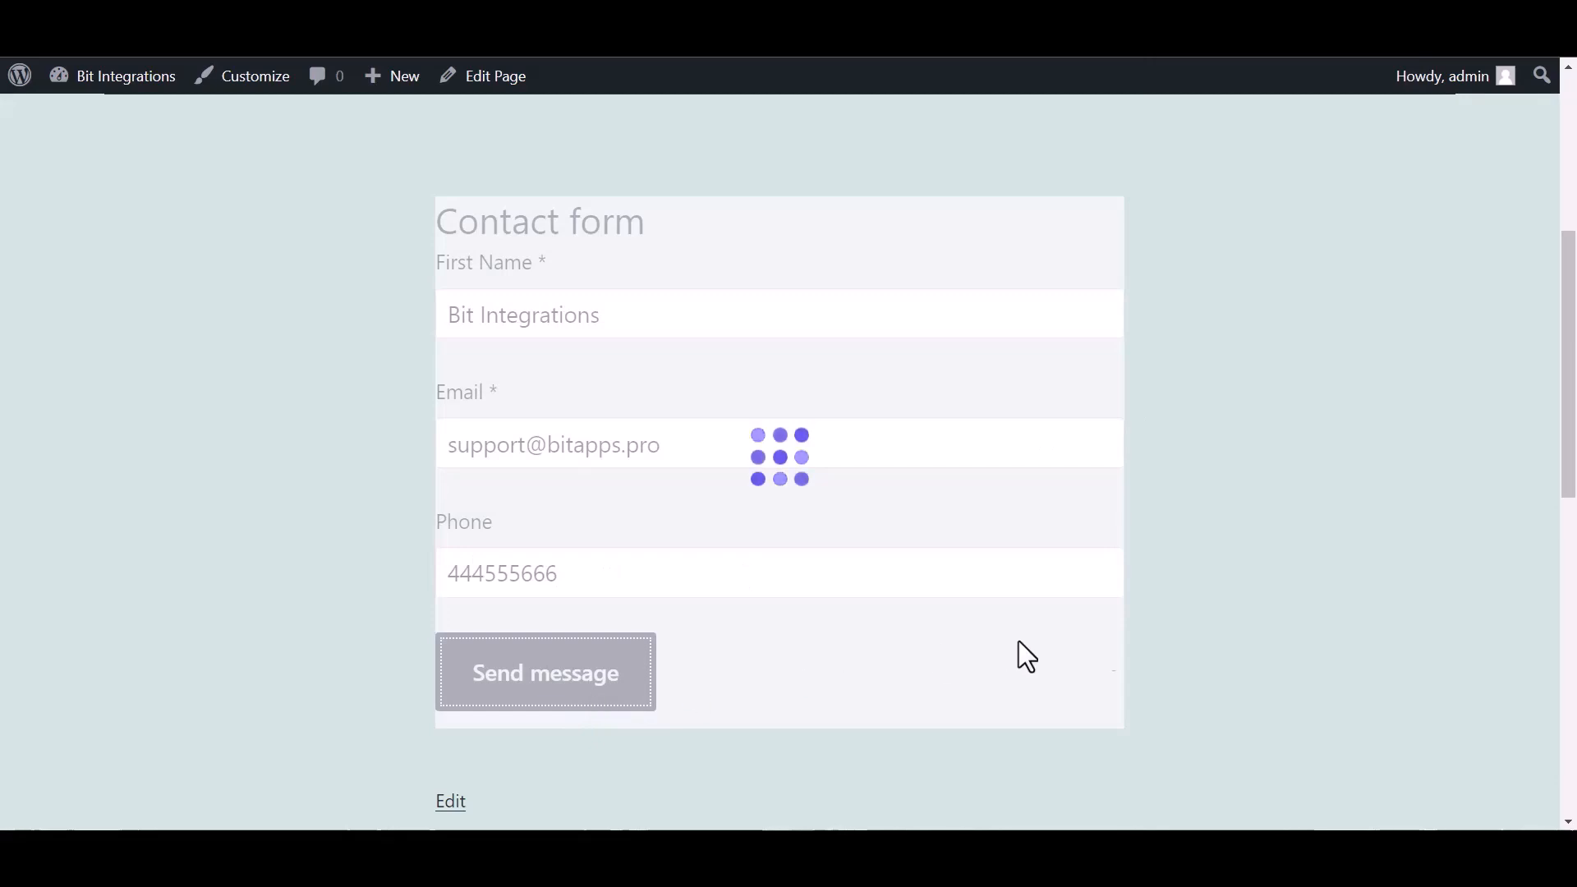
left_click_drag(945, 185, 619, 206)
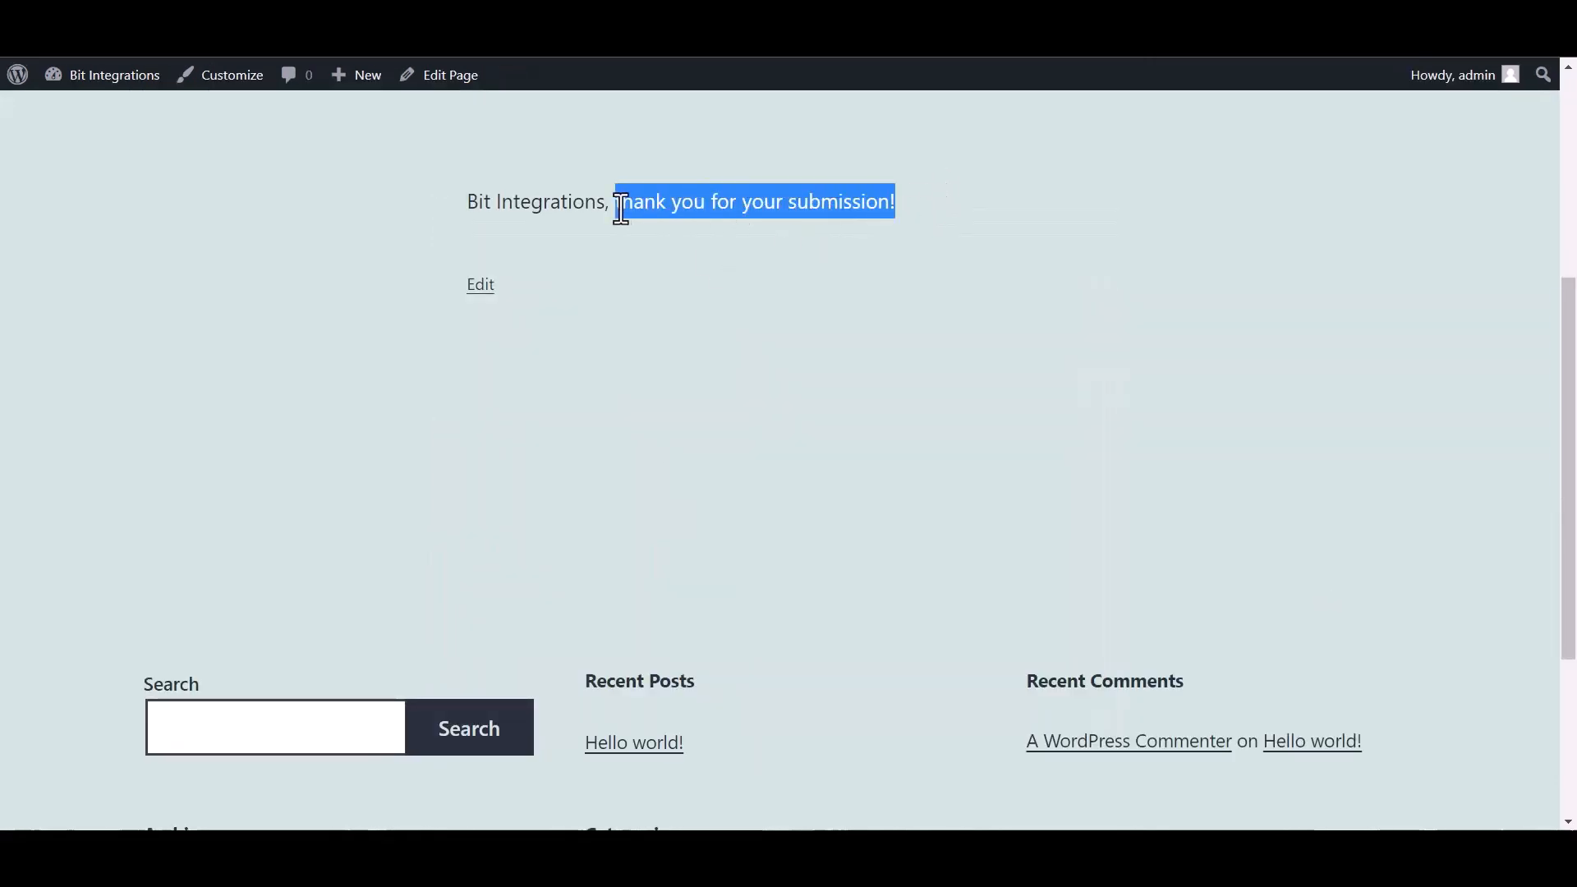
left_click(688, 369)
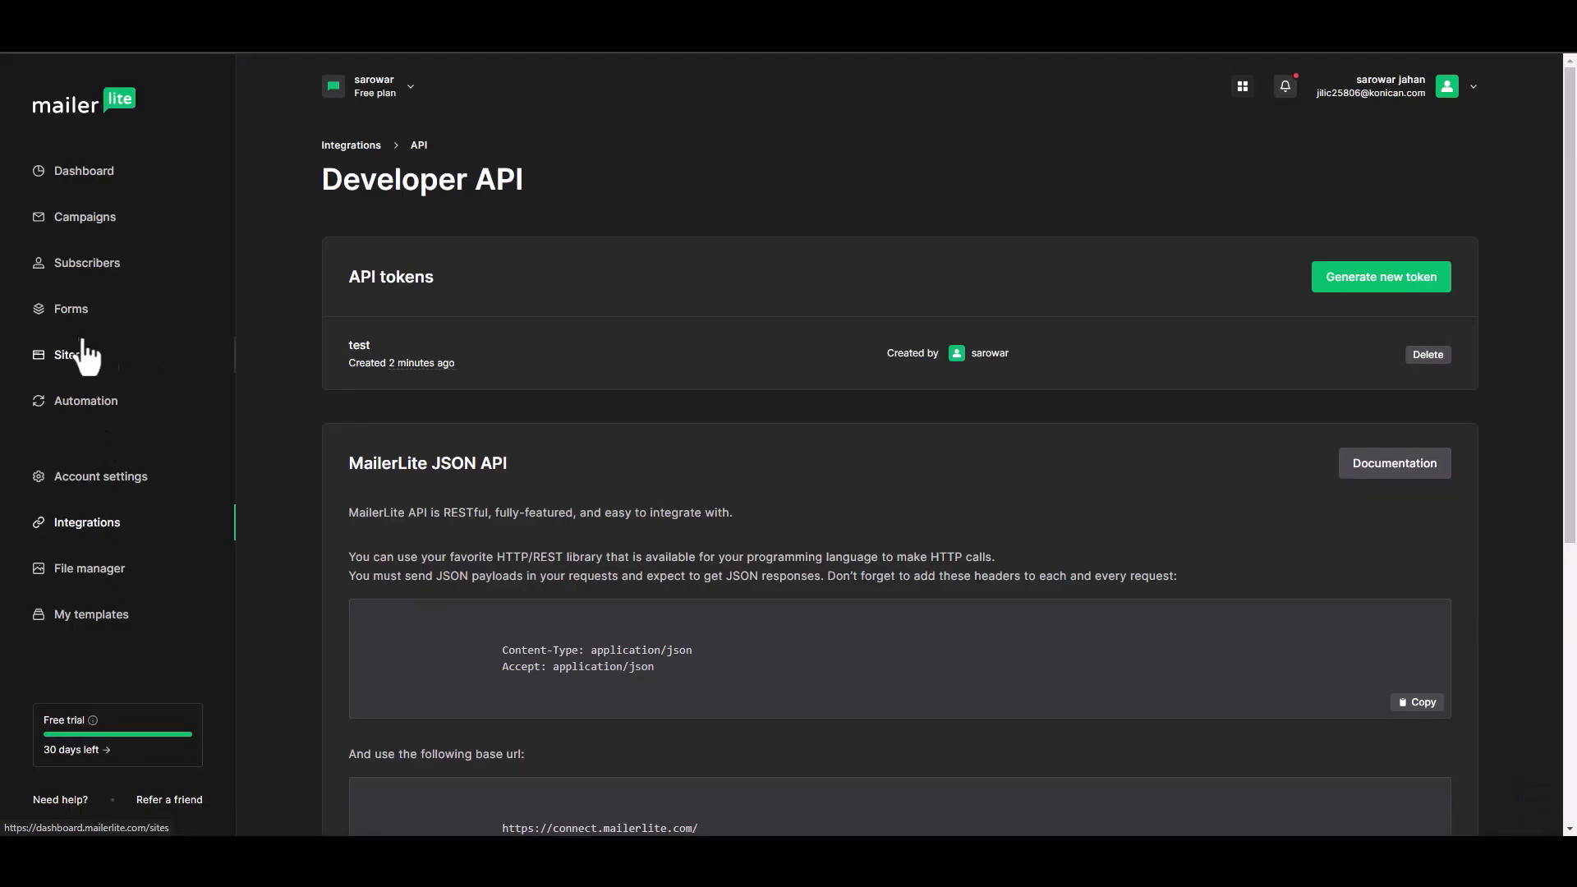
Open the Bit Integrations subscriber's profile from MailerLite's Subscribers list and scroll to its activity
left_click(92, 275)
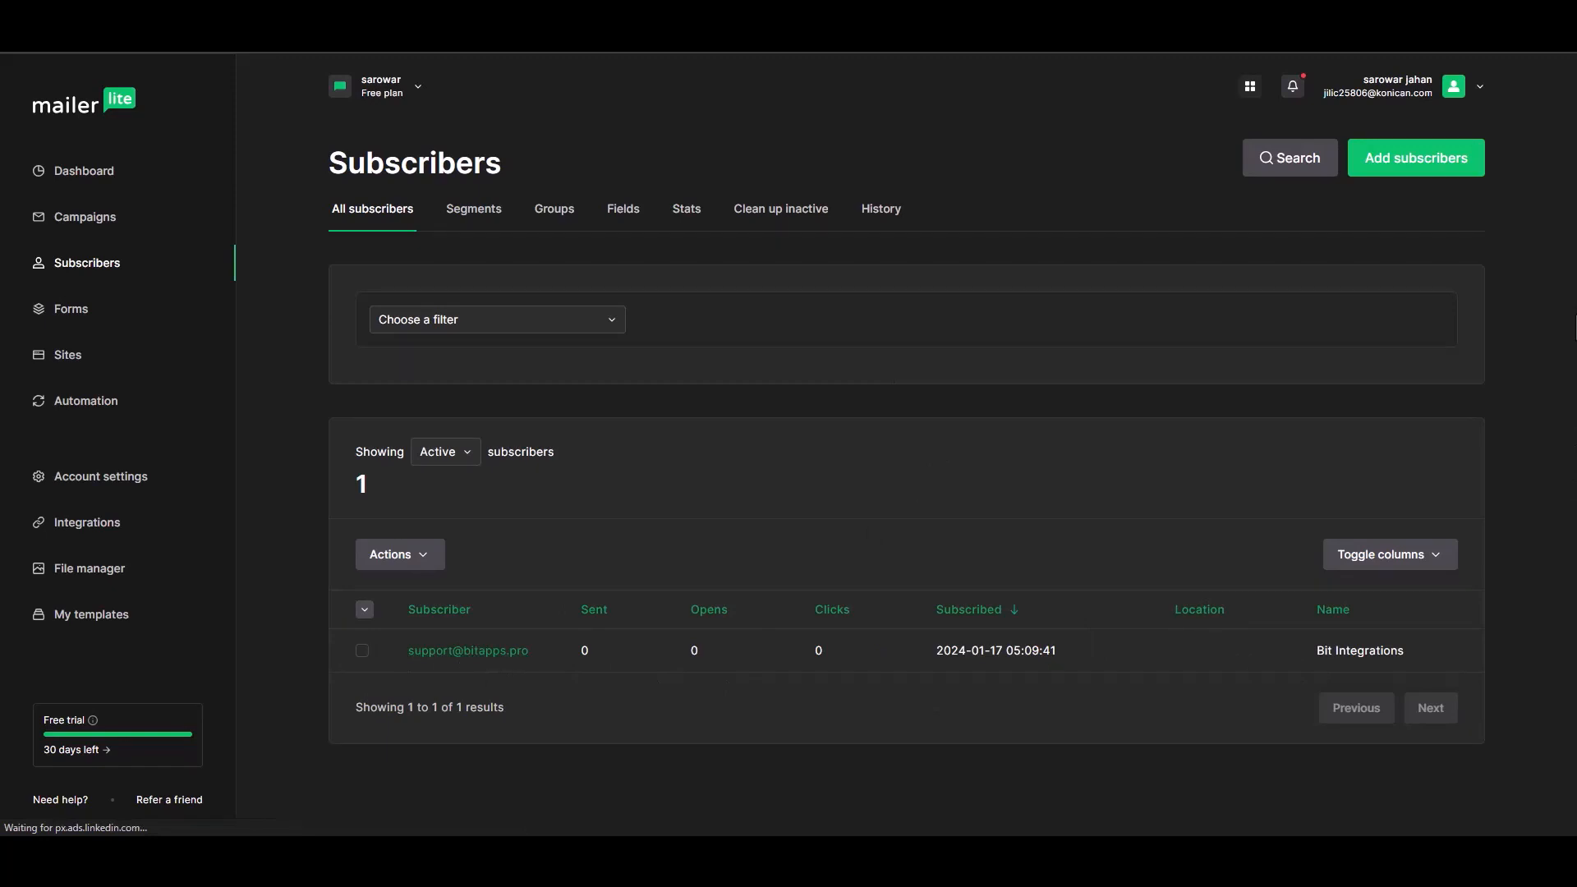
left_click(513, 655)
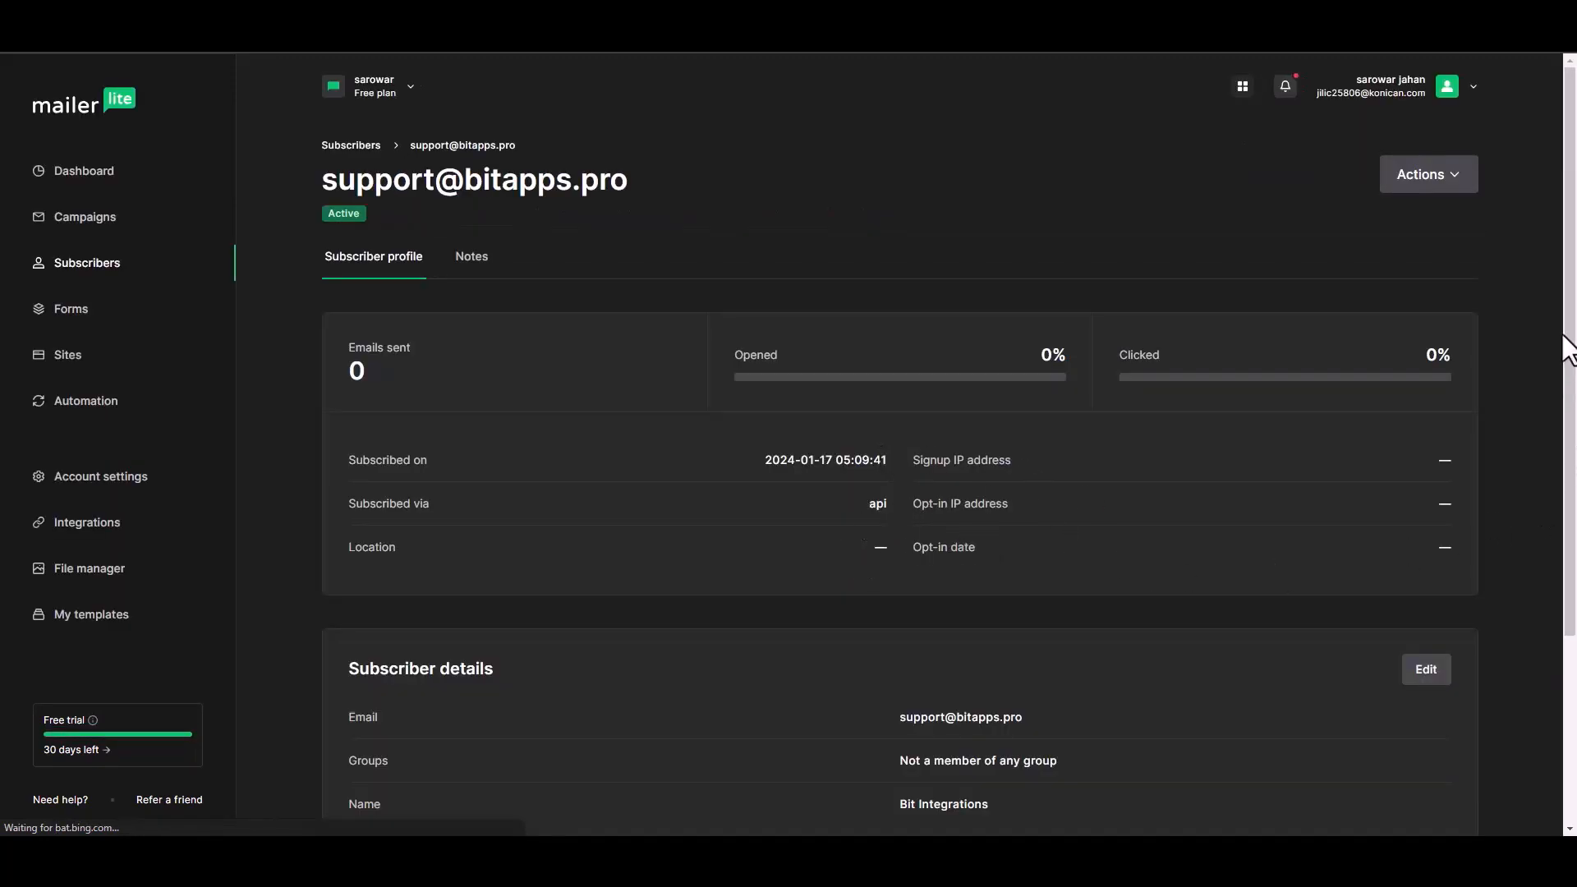
left_click_drag(1568, 345, 1566, 462)
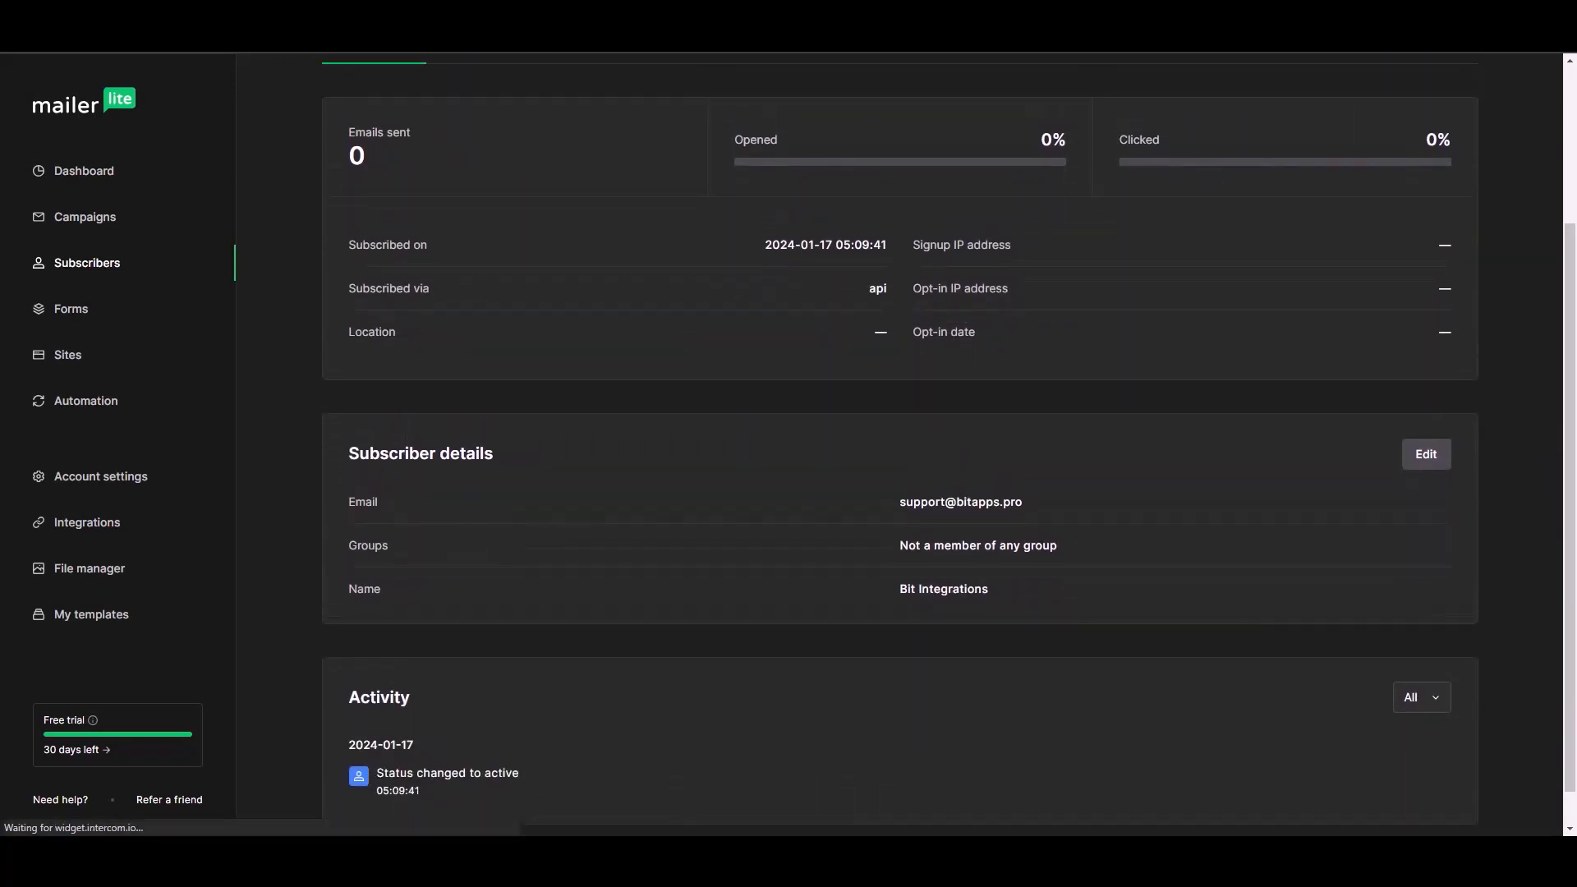